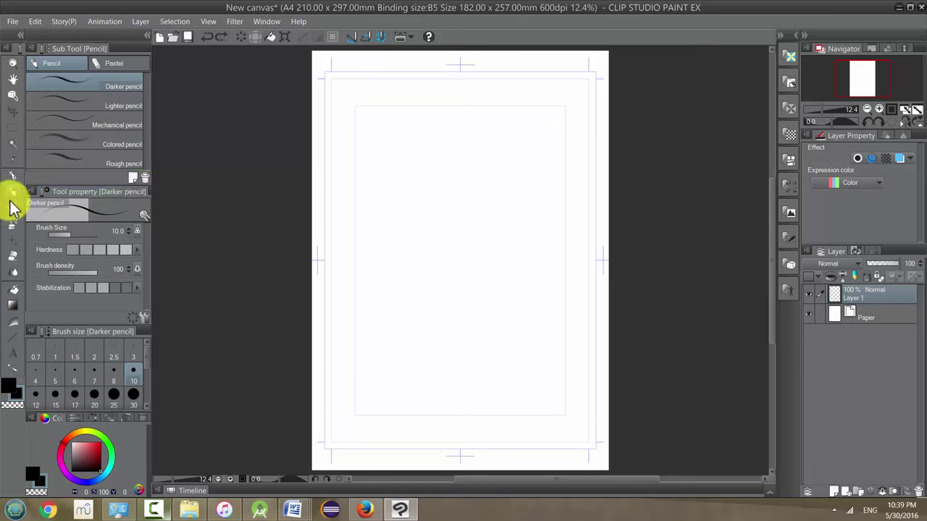
Step: Draw a rough scribble near the top centre with the Darker pencil at size 10.0
{"action": "left_click", "coordinate": [12, 194]}
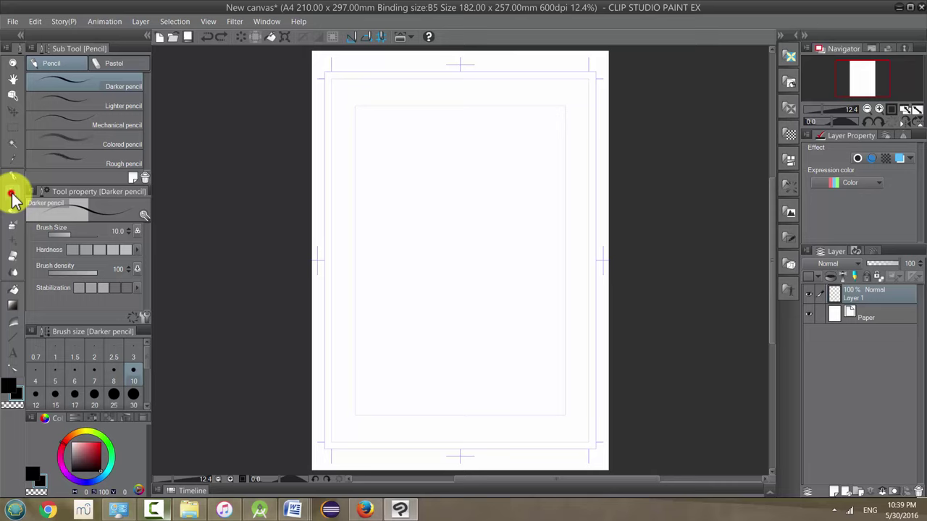
{"action": "left_click", "coordinate": [225, 196]}
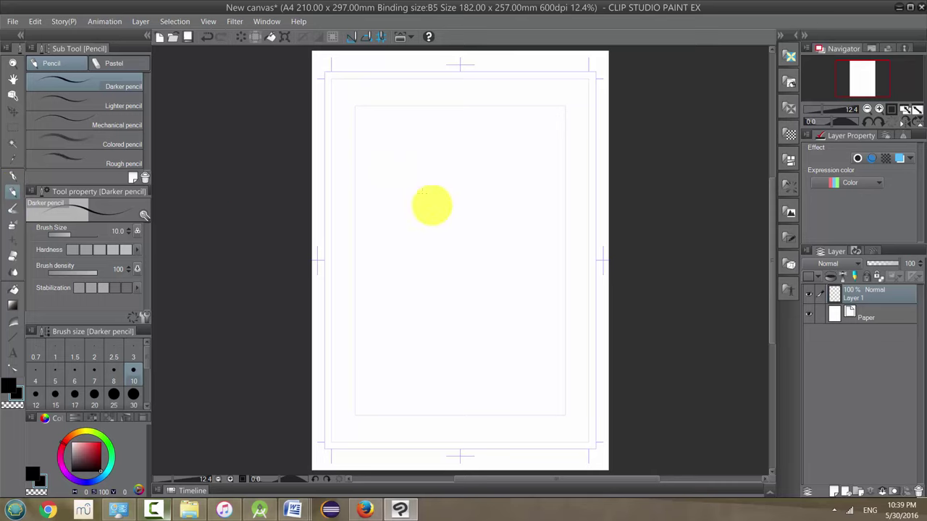
{"action": "mouse_move", "coordinate": [465, 159]}
{"action": "left_mouse_down"}
{"action": "mouse_move", "coordinate": [448, 217]}
{"action": "mouse_move", "coordinate": [463, 226]}
{"action": "mouse_move", "coordinate": [464, 248]}
{"action": "mouse_move", "coordinate": [481, 246]}
{"action": "mouse_move", "coordinate": [494, 201]}
{"action": "mouse_move", "coordinate": [468, 195]}
{"action": "mouse_move", "coordinate": [415, 212]}
{"action": "left_mouse_up"}
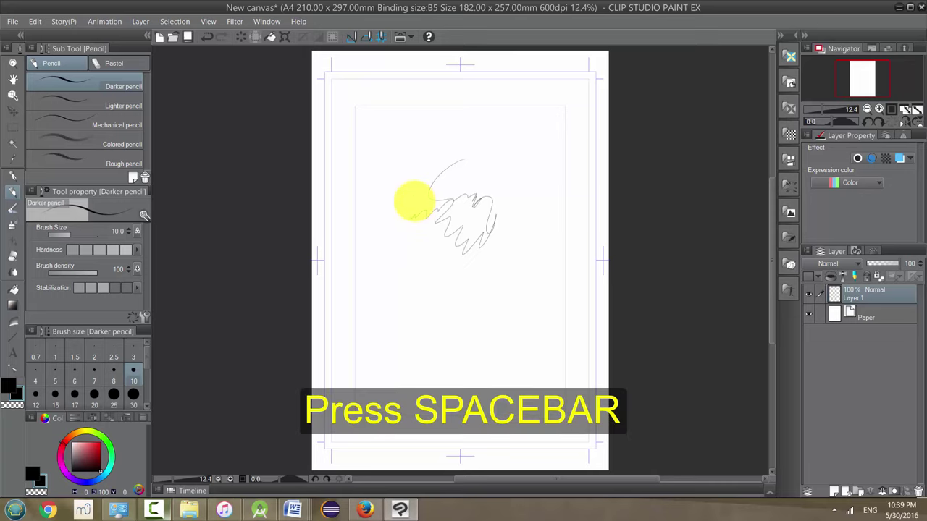
Step: Pan the canvas around the window twice using Space-drag
{"action": "key", "text": "space"}
{"action": "mouse_move", "coordinate": [480, 176]}
{"action": "left_mouse_down"}
{"action": "mouse_move", "coordinate": [410, 224]}
{"action": "mouse_move", "coordinate": [374, 133]}
{"action": "mouse_move", "coordinate": [495, 135]}
{"action": "mouse_move", "coordinate": [502, 157]}
{"action": "mouse_move", "coordinate": [407, 249]}
{"action": "mouse_move", "coordinate": [326, 286]}
{"action": "mouse_move", "coordinate": [506, 221]}
{"action": "mouse_move", "coordinate": [437, 231]}
{"action": "mouse_move", "coordinate": [376, 268]}
{"action": "mouse_move", "coordinate": [441, 190]}
{"action": "mouse_move", "coordinate": [444, 249]}
{"action": "mouse_move", "coordinate": [431, 294]}
{"action": "mouse_move", "coordinate": [457, 277]}
{"action": "mouse_move", "coordinate": [449, 265]}
{"action": "left_mouse_up"}
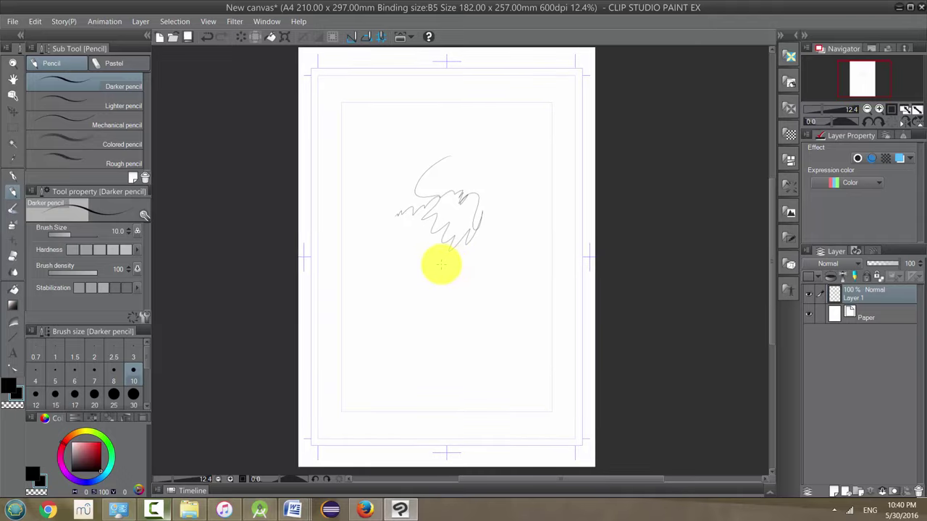
{"action": "key", "text": "space"}
{"action": "mouse_move", "coordinate": [414, 304]}
{"action": "left_mouse_down"}
{"action": "mouse_move", "coordinate": [341, 331]}
{"action": "mouse_move", "coordinate": [391, 281]}
{"action": "mouse_move", "coordinate": [433, 200]}
{"action": "mouse_move", "coordinate": [393, 275]}
{"action": "mouse_move", "coordinate": [405, 213]}
{"action": "mouse_move", "coordinate": [363, 303]}
{"action": "mouse_move", "coordinate": [470, 253]}
{"action": "mouse_move", "coordinate": [466, 166]}
{"action": "mouse_move", "coordinate": [354, 335]}
{"action": "mouse_move", "coordinate": [436, 244]}
{"action": "mouse_move", "coordinate": [355, 290]}
{"action": "mouse_move", "coordinate": [460, 169]}
{"action": "mouse_move", "coordinate": [414, 317]}
{"action": "mouse_move", "coordinate": [413, 263]}
{"action": "left_mouse_up"}
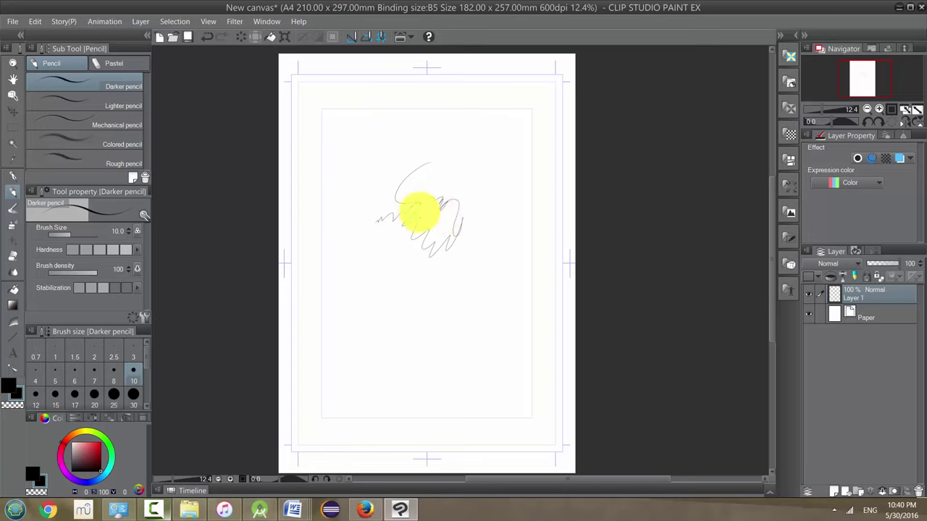
Step: Undo the scribble and start drawing diagonal hatching strokes on the page
{"action": "key", "text": "ctrl+z"}
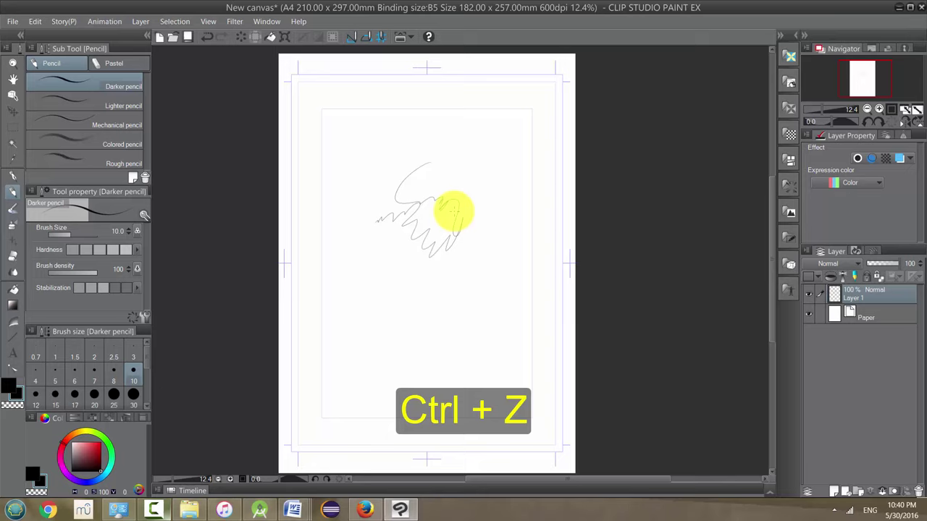
{"action": "key", "text": "ctrl+z"}
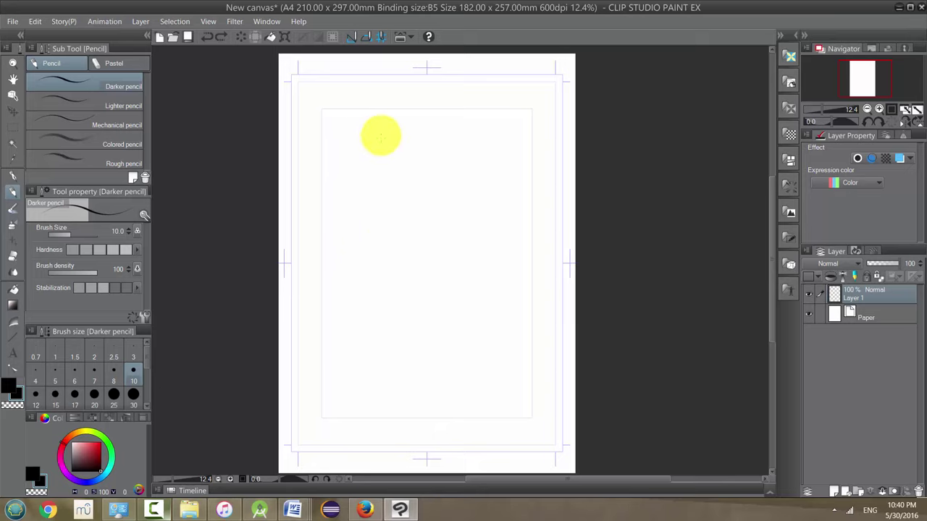
{"action": "mouse_move", "coordinate": [381, 134]}
{"action": "left_mouse_down"}
{"action": "mouse_move", "coordinate": [389, 208]}
{"action": "mouse_move", "coordinate": [372, 236]}
{"action": "left_mouse_up"}
{"action": "mouse_move", "coordinate": [409, 208]}
{"action": "left_mouse_down"}
{"action": "mouse_move", "coordinate": [373, 237]}
{"action": "mouse_move", "coordinate": [404, 238]}
{"action": "mouse_move", "coordinate": [374, 279]}
{"action": "left_mouse_up"}
{"action": "left_click_drag", "start_coordinate": [416, 236], "coordinate": [383, 303]}
{"action": "left_click_drag", "start_coordinate": [451, 210], "coordinate": [443, 224]}
{"action": "left_click_drag", "start_coordinate": [475, 154], "coordinate": [443, 190]}
{"action": "left_click", "coordinate": [457, 141]}
{"action": "left_click", "coordinate": [499, 178]}
Step: Hatch long diagonals across the left side of the page, then undo them
{"action": "mouse_move", "coordinate": [503, 176]}
{"action": "left_mouse_down"}
{"action": "mouse_move", "coordinate": [470, 220]}
{"action": "mouse_move", "coordinate": [452, 333]}
{"action": "mouse_move", "coordinate": [390, 371]}
{"action": "left_mouse_up"}
{"action": "left_click_drag", "start_coordinate": [406, 304], "coordinate": [348, 369]}
{"action": "left_click_drag", "start_coordinate": [366, 303], "coordinate": [327, 368]}
{"action": "left_click_drag", "start_coordinate": [343, 252], "coordinate": [320, 309]}
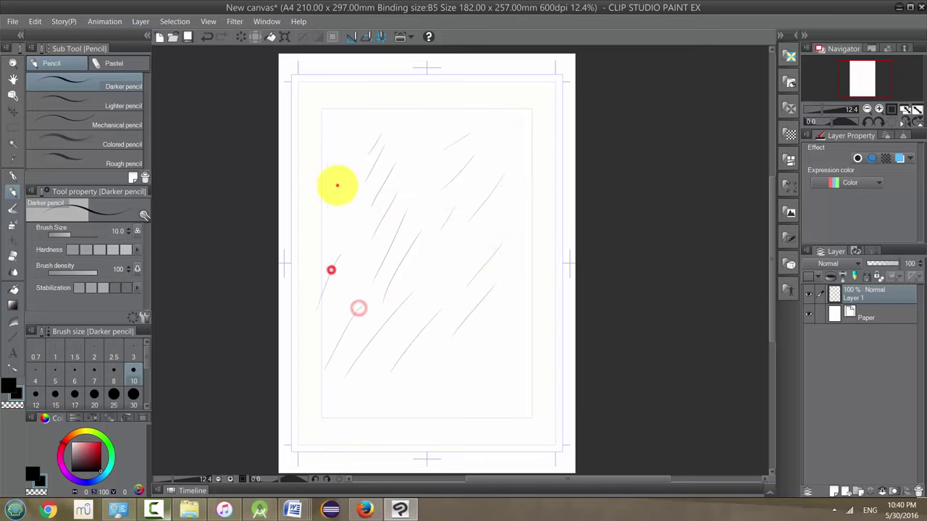
{"action": "left_click_drag", "start_coordinate": [338, 186], "coordinate": [304, 276]}
{"action": "left_click_drag", "start_coordinate": [341, 84], "coordinate": [287, 181]}
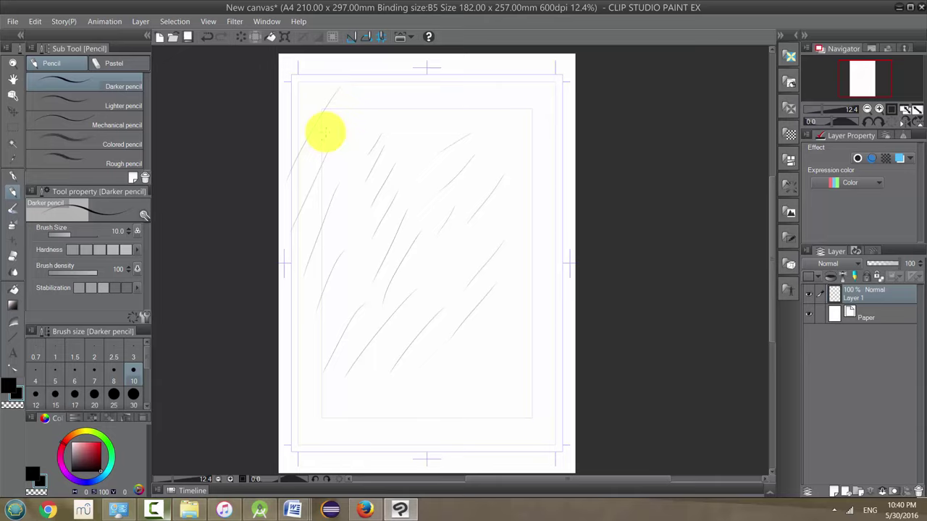
{"action": "key", "text": "ctrl+z"}
{"action": "key", "text": "ctrl+z"}
{"action": "key", "text": "ctrl+z"}
{"action": "key", "text": "ctrl+z"}
{"action": "key", "text": "ctrl+z"}
{"action": "key", "text": "ctrl+z"}
{"action": "key", "text": "ctrl+z"}
{"action": "key", "text": "ctrl+z"}
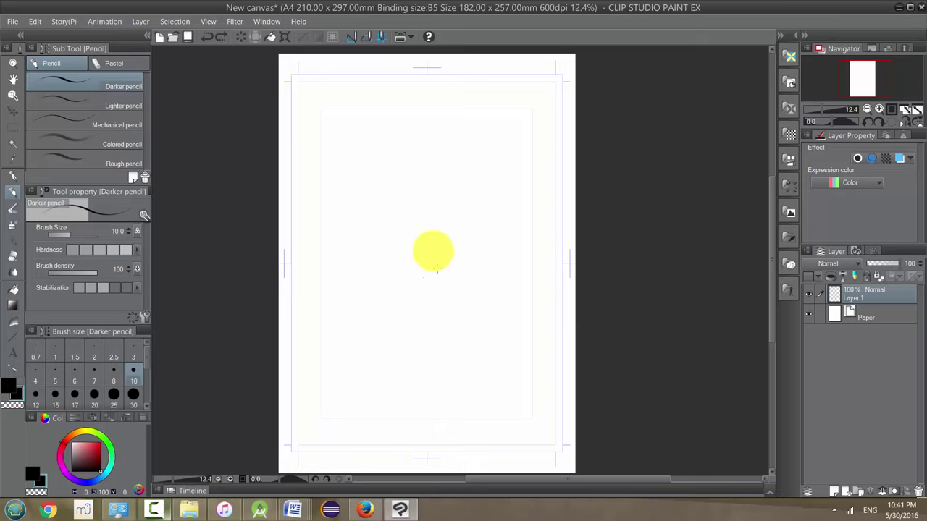
Step: Draw short strokes near the centre and long strokes down the left, then undo
{"action": "left_click_drag", "start_coordinate": [428, 232], "coordinate": [418, 246]}
{"action": "left_click_drag", "start_coordinate": [432, 251], "coordinate": [413, 280]}
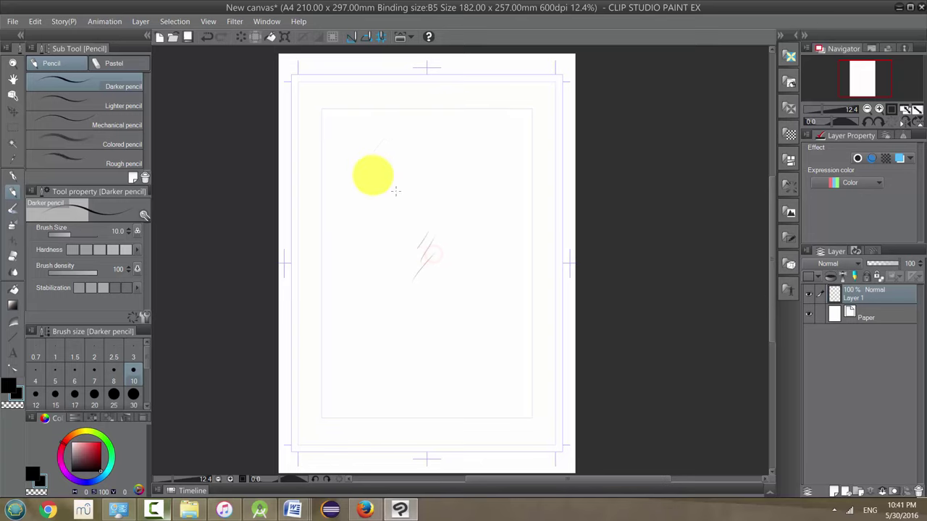
{"action": "mouse_move", "coordinate": [382, 142]}
{"action": "left_mouse_down"}
{"action": "mouse_move", "coordinate": [344, 192]}
{"action": "mouse_move", "coordinate": [334, 250]}
{"action": "left_mouse_up"}
{"action": "left_click_drag", "start_coordinate": [344, 245], "coordinate": [322, 290]}
{"action": "mouse_move", "coordinate": [333, 292]}
{"action": "left_mouse_down"}
{"action": "mouse_move", "coordinate": [317, 329]}
{"action": "mouse_move", "coordinate": [327, 384]}
{"action": "left_mouse_up"}
{"action": "left_click_drag", "start_coordinate": [349, 327], "coordinate": [330, 391]}
{"action": "left_click_drag", "start_coordinate": [358, 359], "coordinate": [356, 422]}
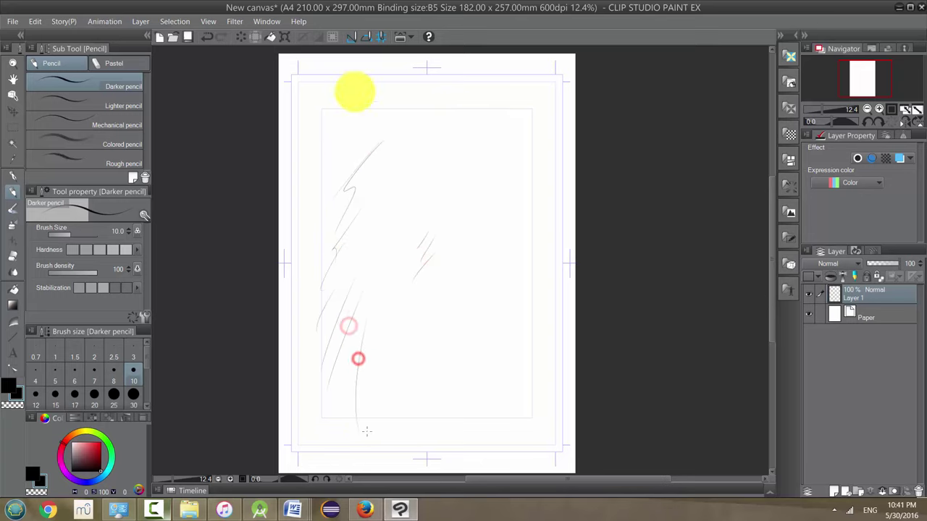
{"action": "key", "text": "ctrl+z"}
{"action": "key", "text": "ctrl+z"}
{"action": "key", "text": "ctrl+z"}
{"action": "key", "text": "ctrl+z"}
{"action": "key", "text": "ctrl+z"}
{"action": "key", "text": "ctrl+z"}
{"action": "key", "text": "ctrl+z"}
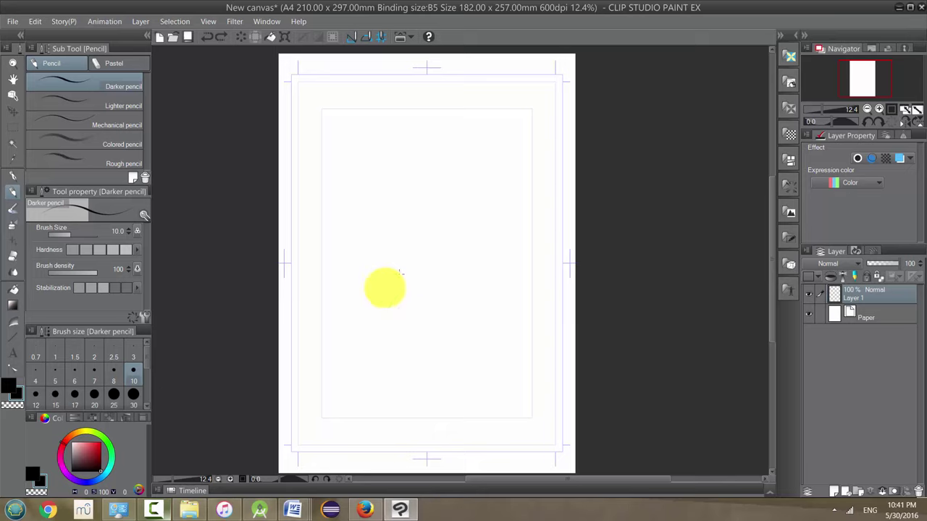
Step: Draw a thin wavy pencil line down the page centre, then switch tools with O and T
{"action": "left_click", "coordinate": [414, 176]}
{"action": "left_click_drag", "start_coordinate": [413, 176], "coordinate": [437, 292]}
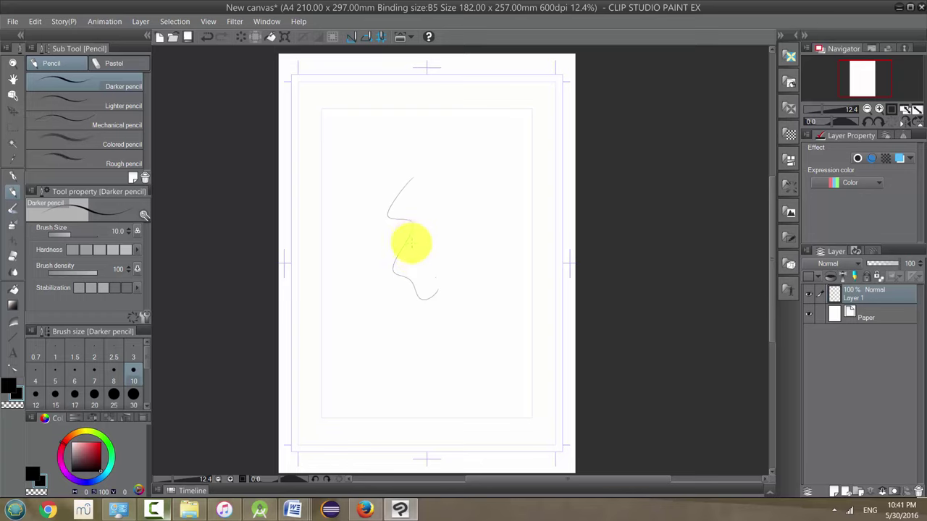
{"action": "key", "text": "o"}
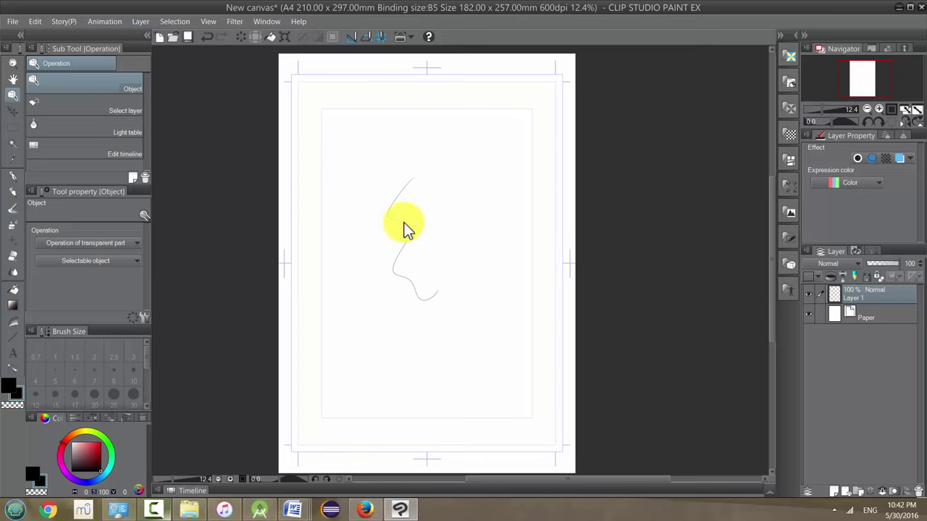
{"action": "key", "text": "t"}
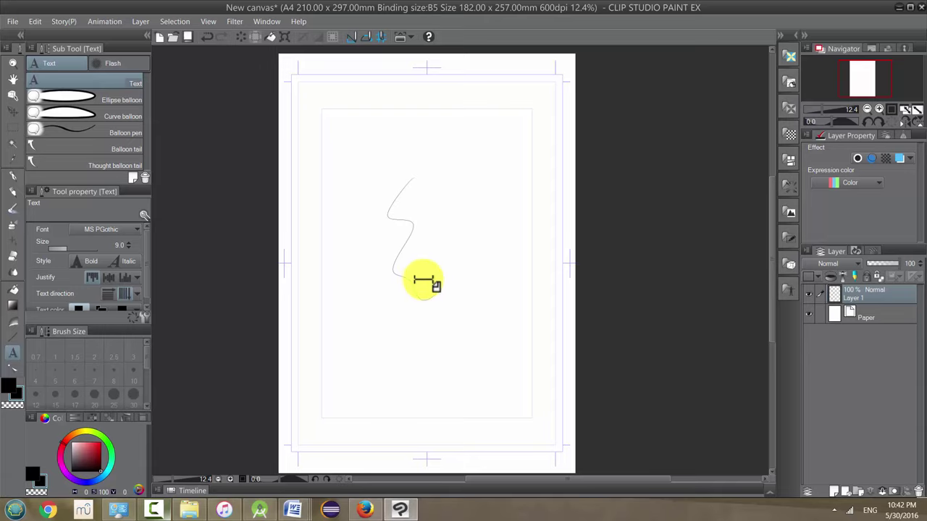
Step: Pan the page lower and left, fit it with Ctrl+0, then pan down-left again
{"action": "left_click_drag", "start_coordinate": [430, 176], "coordinate": [384, 390]}
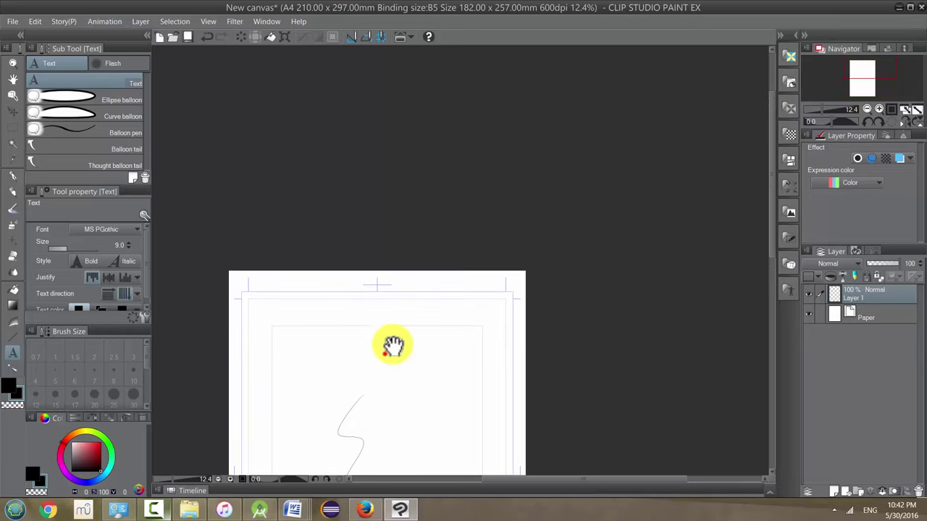
{"action": "mouse_move", "coordinate": [389, 344]}
{"action": "left_mouse_down"}
{"action": "mouse_move", "coordinate": [412, 312]}
{"action": "mouse_move", "coordinate": [395, 321]}
{"action": "left_mouse_up"}
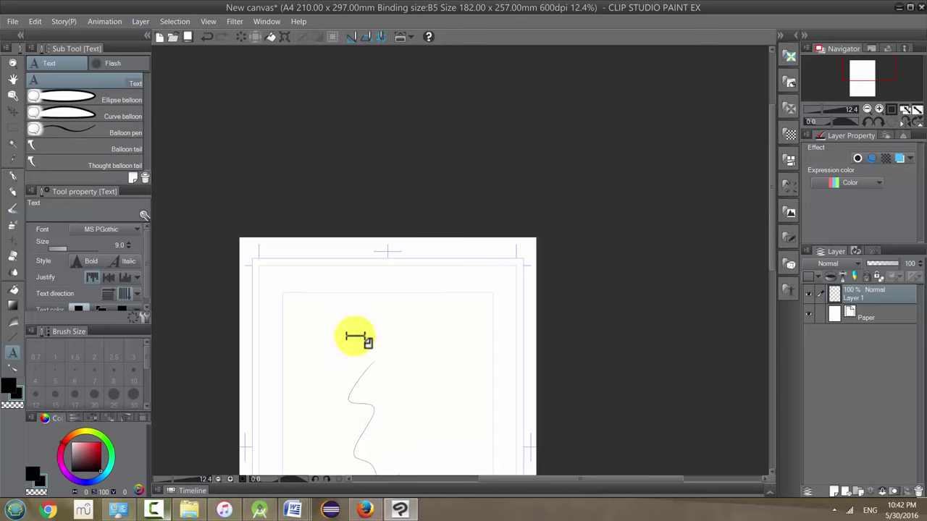
{"action": "key", "text": "ctrl+0"}
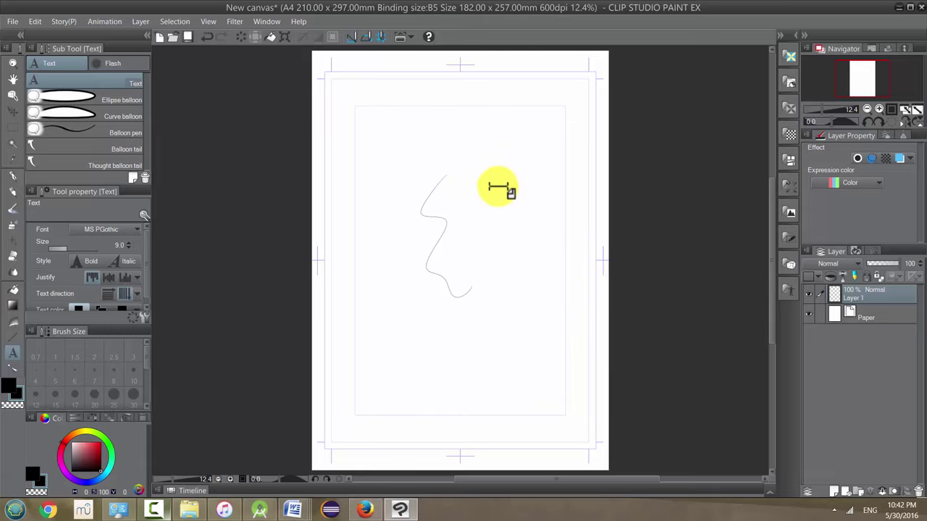
{"action": "mouse_move", "coordinate": [511, 174]}
{"action": "left_mouse_down"}
{"action": "mouse_move", "coordinate": [465, 273]}
{"action": "mouse_move", "coordinate": [434, 384]}
{"action": "mouse_move", "coordinate": [505, 272]}
{"action": "mouse_move", "coordinate": [526, 161]}
{"action": "mouse_move", "coordinate": [493, 261]}
{"action": "mouse_move", "coordinate": [472, 252]}
{"action": "mouse_move", "coordinate": [471, 225]}
{"action": "left_mouse_up"}
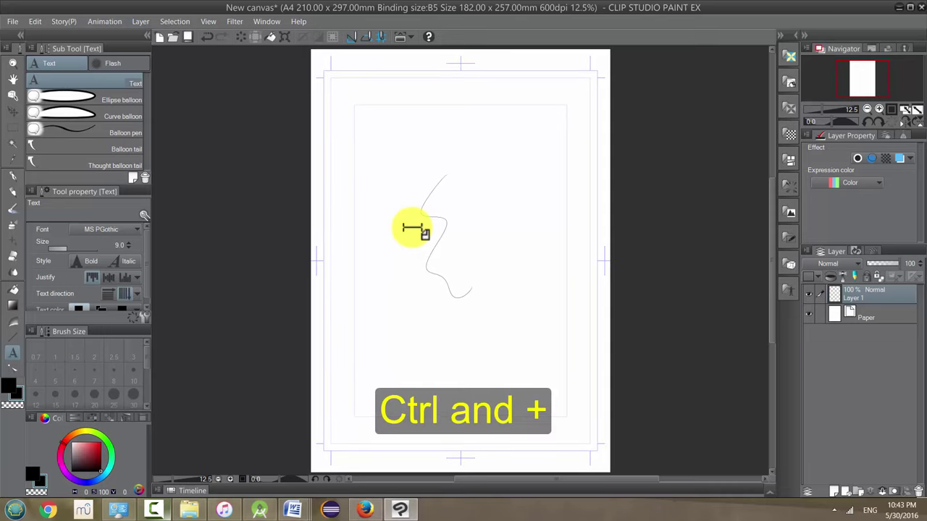
Step: Zoom in and out on the wavy stroke with Ctrl+plus/minus, ending with a Ctrl+0 page fit
{"action": "key", "text": "ctrl+plus"}
{"action": "key", "text": "ctrl+plus"}
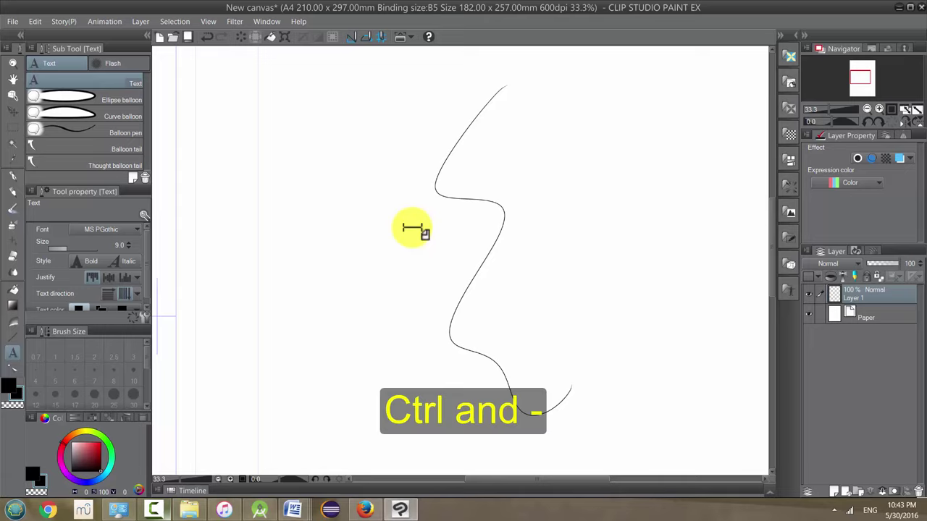
{"action": "key", "text": "ctrl+minus"}
{"action": "key", "text": "ctrl+minus"}
{"action": "key", "text": "ctrl+minus"}
{"action": "key", "text": "ctrl+minus"}
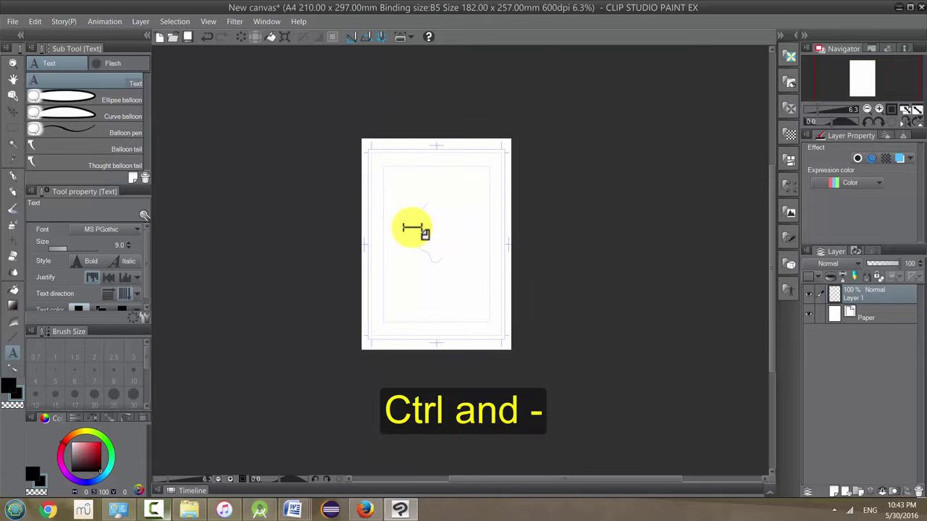
{"action": "key", "text": "ctrl+plus"}
{"action": "key", "text": "ctrl+plus"}
{"action": "key", "text": "ctrl+plus"}
{"action": "key", "text": "ctrl+plus"}
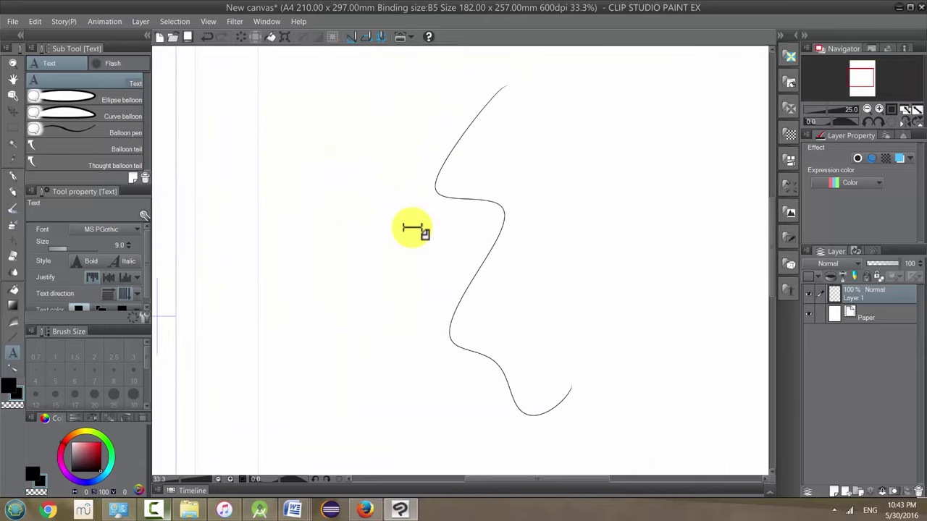
{"action": "key", "text": "ctrl+minus"}
{"action": "key", "text": "ctrl+minus"}
{"action": "key", "text": "ctrl+minus"}
{"action": "key", "text": "ctrl+minus"}
{"action": "key", "text": "ctrl+minus"}
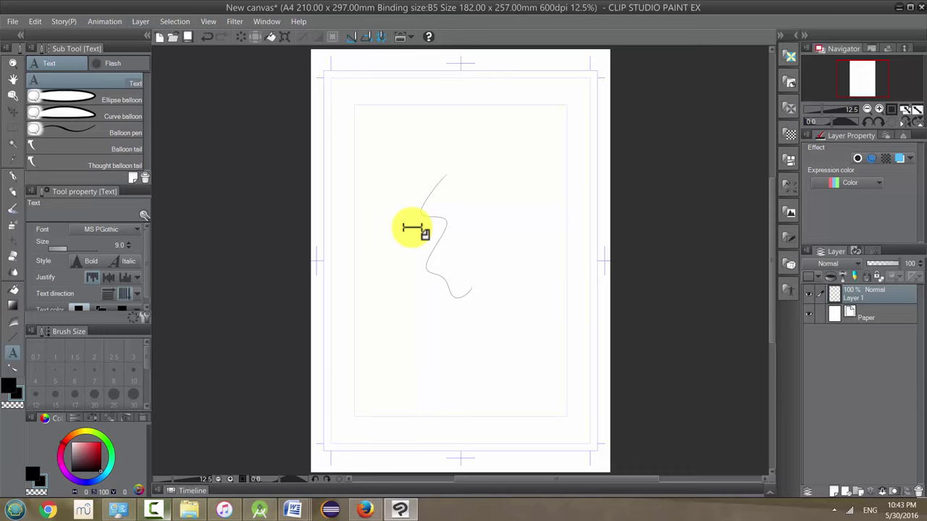
{"action": "key", "text": "ctrl+plus"}
{"action": "key", "text": "ctrl+plus"}
{"action": "key", "text": "ctrl+plus"}
{"action": "key", "text": "ctrl+plus"}
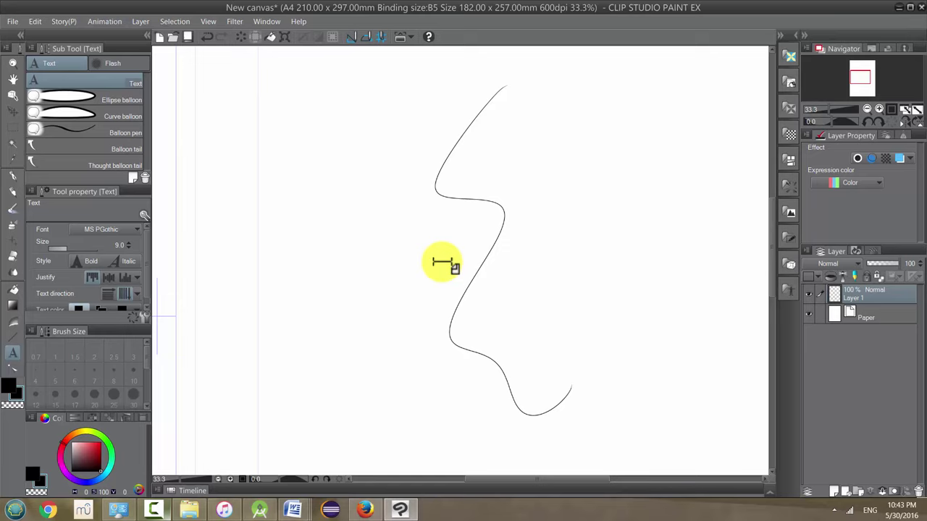
{"action": "key", "text": "ctrl+0"}
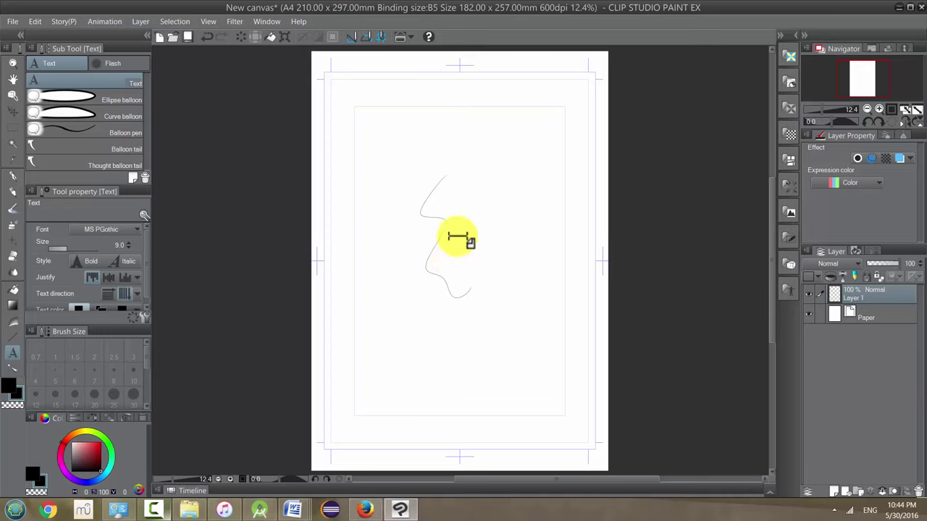
Step: Open File > Shortcut Settings and expand the File, Edit and Story categories
{"action": "left_click", "coordinate": [12, 21]}
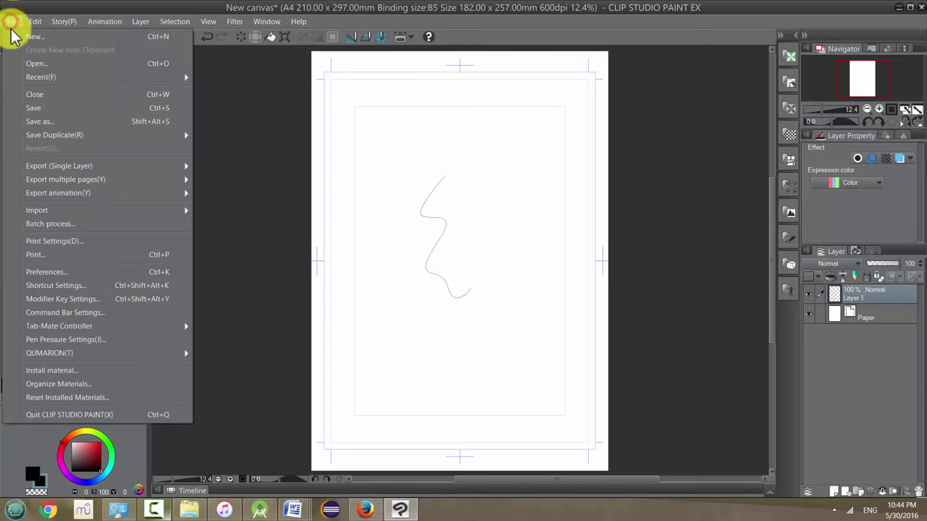
{"action": "left_click", "coordinate": [43, 287]}
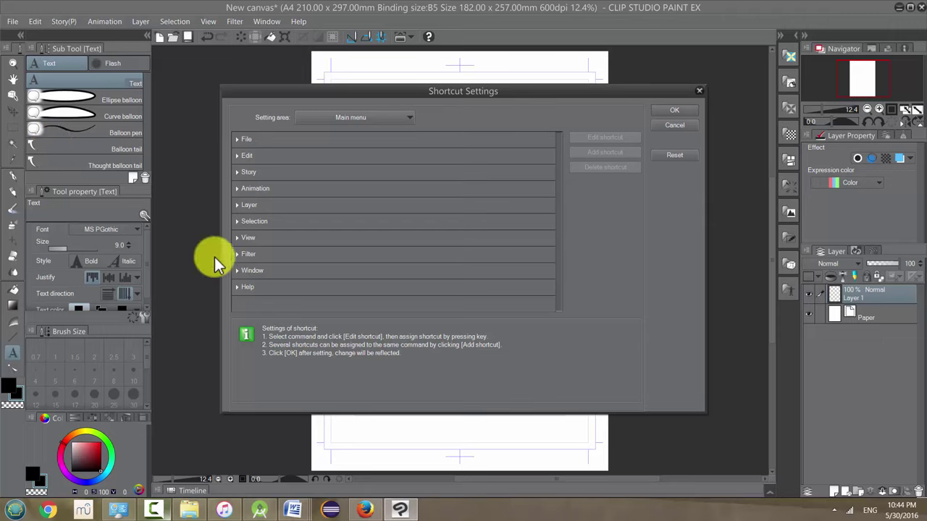
{"action": "left_click", "coordinate": [248, 142]}
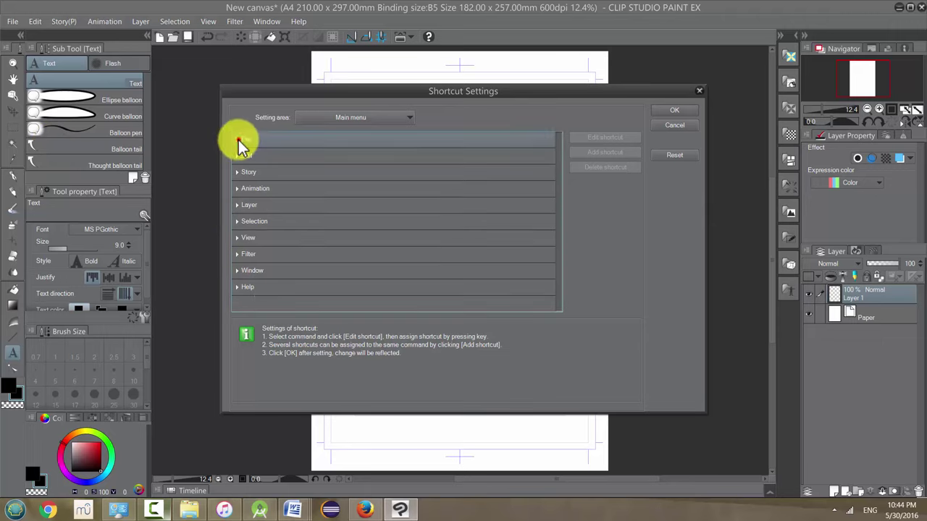
{"action": "left_click", "coordinate": [240, 140]}
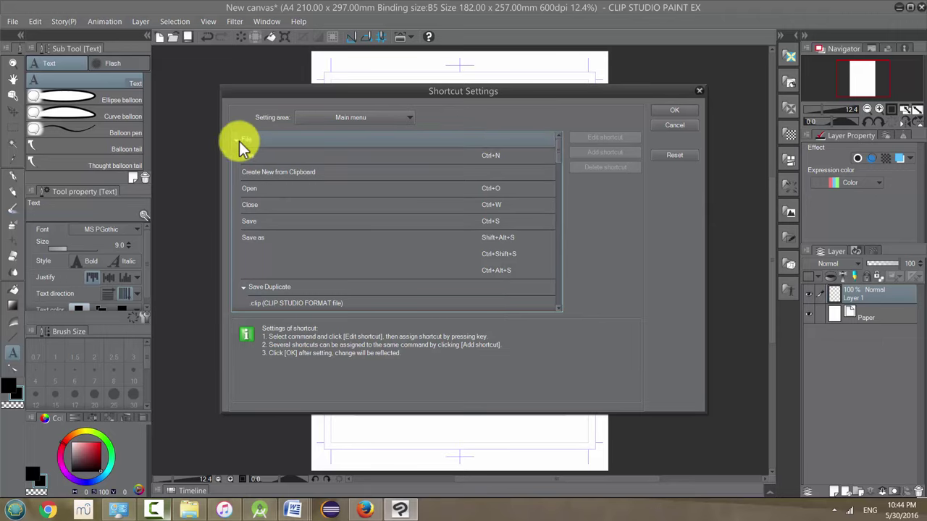
{"action": "left_click", "coordinate": [236, 140]}
{"action": "left_click", "coordinate": [237, 158]}
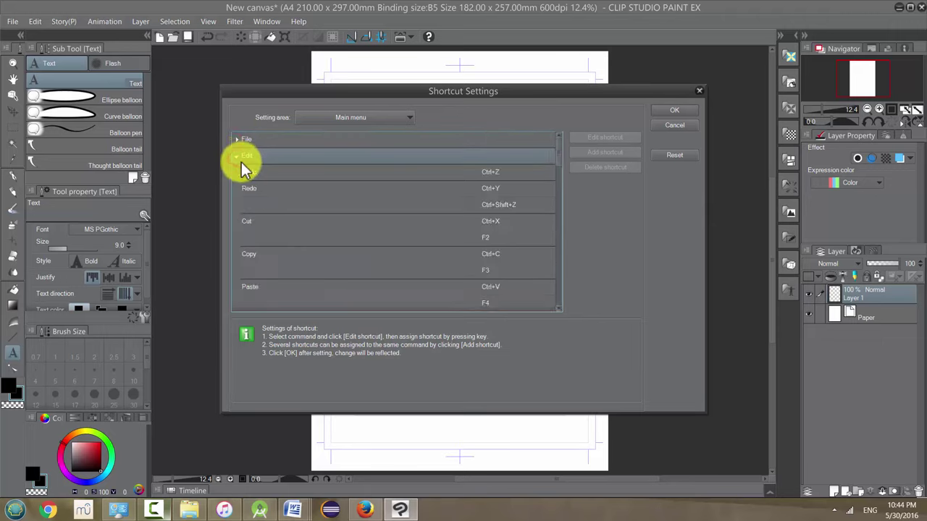
{"action": "left_click", "coordinate": [236, 155]}
{"action": "left_click", "coordinate": [236, 174]}
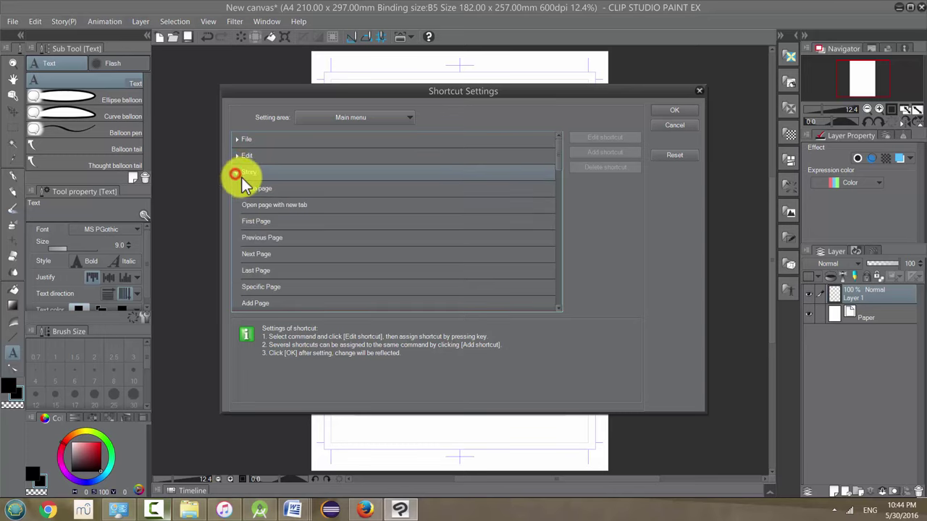
{"action": "left_click", "coordinate": [235, 173]}
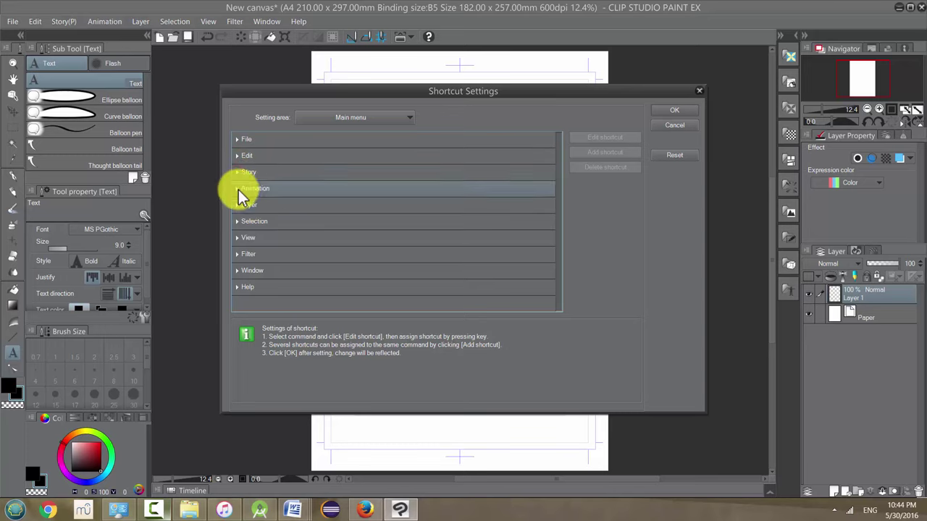
Step: Browse the Animation and Layer categories, then expand View and scroll to Zoom In/Out
{"action": "left_click", "coordinate": [236, 190]}
{"action": "left_click", "coordinate": [236, 189]}
{"action": "left_click", "coordinate": [235, 188]}
{"action": "left_click", "coordinate": [282, 227]}
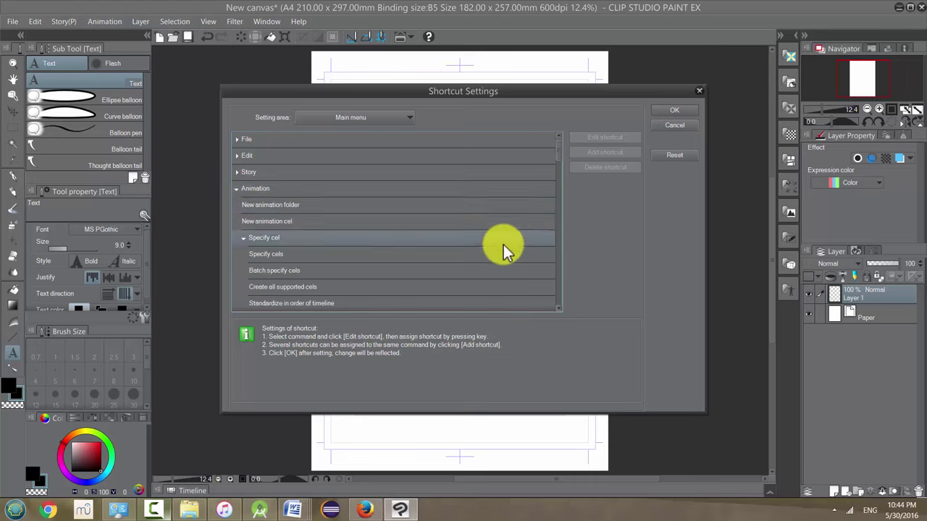
{"action": "left_click", "coordinate": [236, 189]}
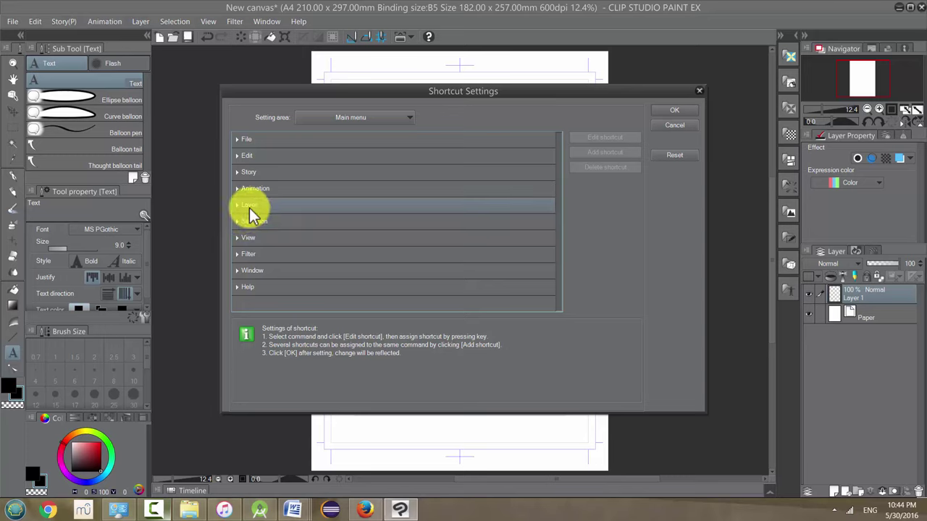
{"action": "left_click", "coordinate": [238, 205]}
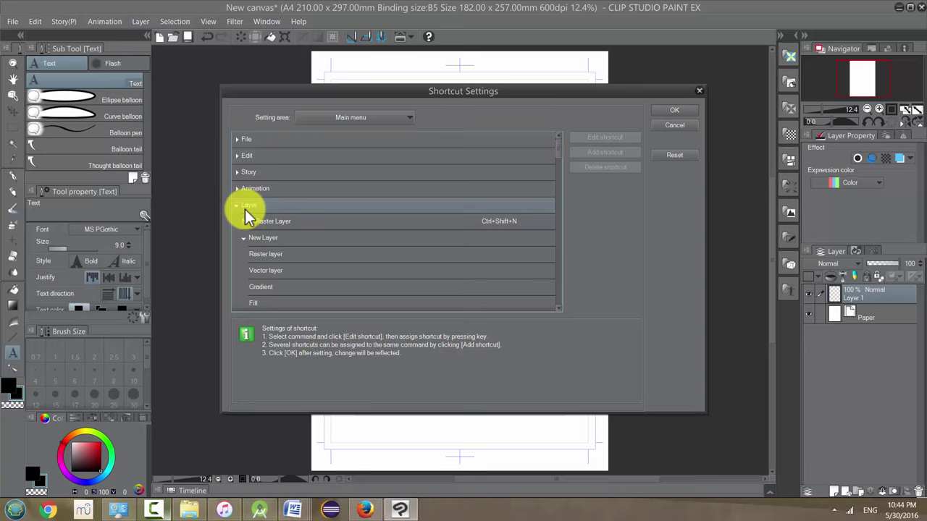
{"action": "left_click", "coordinate": [237, 206]}
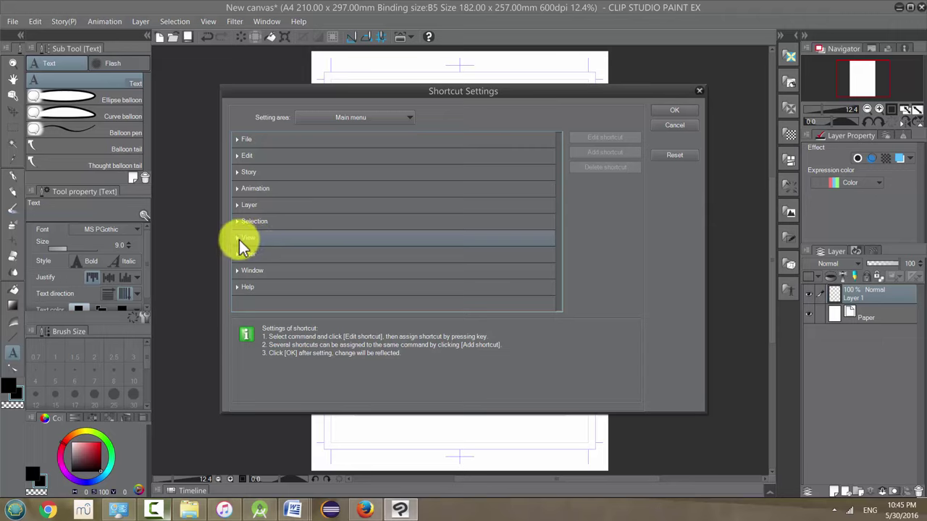
{"action": "left_click", "coordinate": [239, 239]}
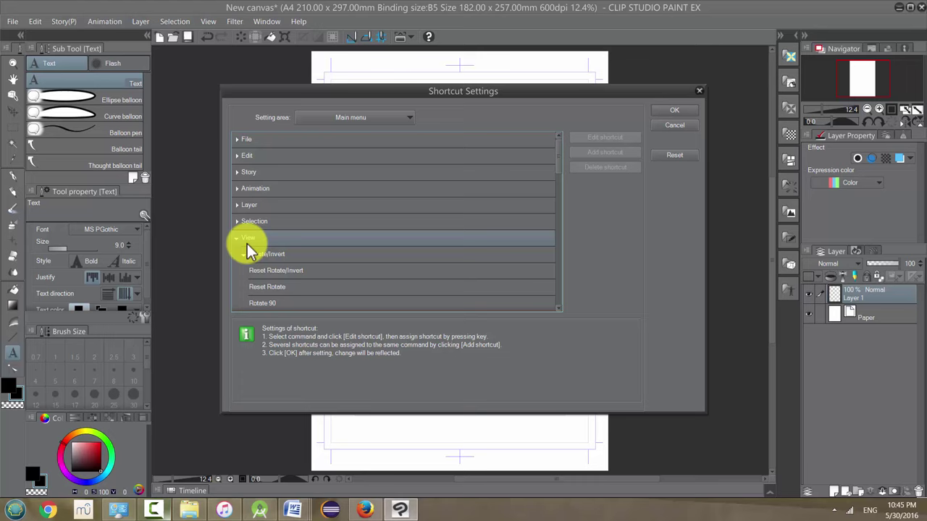
{"action": "left_click_drag", "start_coordinate": [558, 163], "coordinate": [557, 208]}
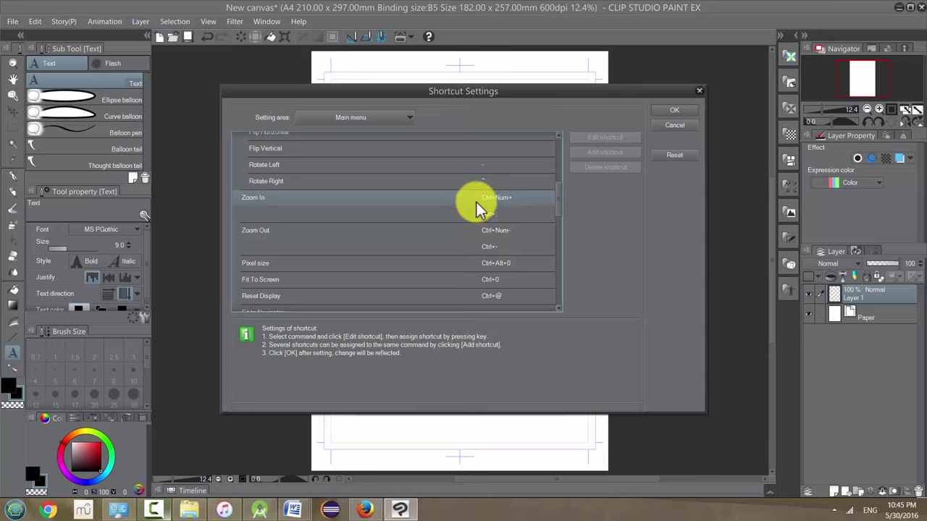
Step: Delete both existing shortcuts from the Zoom In command
{"action": "left_click", "coordinate": [492, 199]}
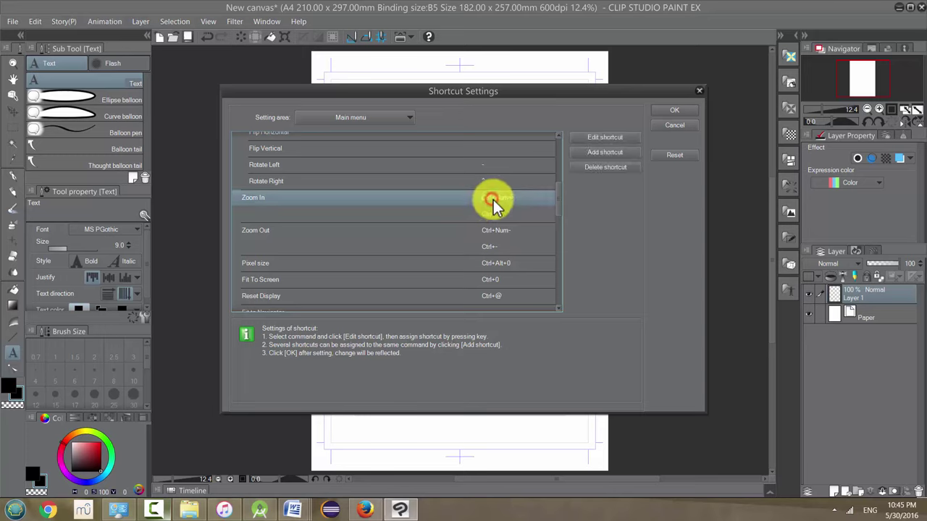
{"action": "left_click", "coordinate": [595, 168]}
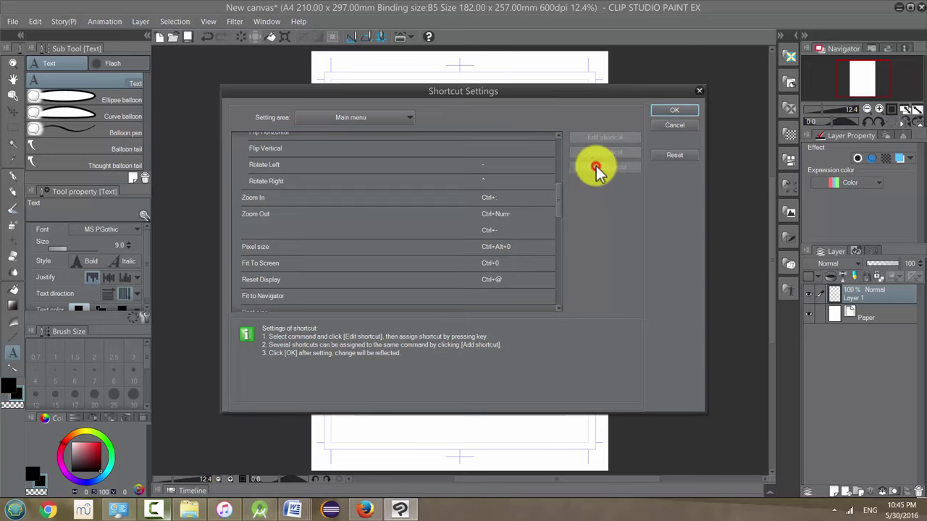
{"action": "left_click", "coordinate": [498, 200]}
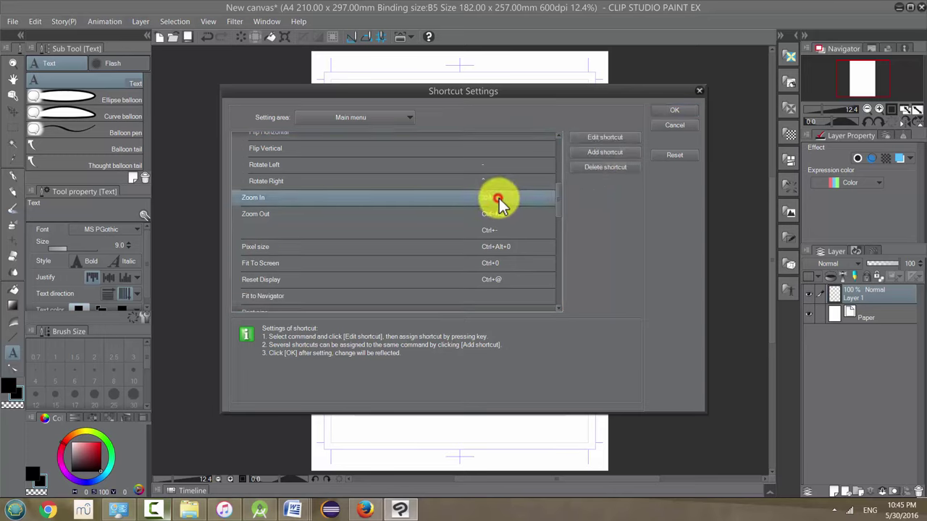
{"action": "left_click", "coordinate": [591, 167]}
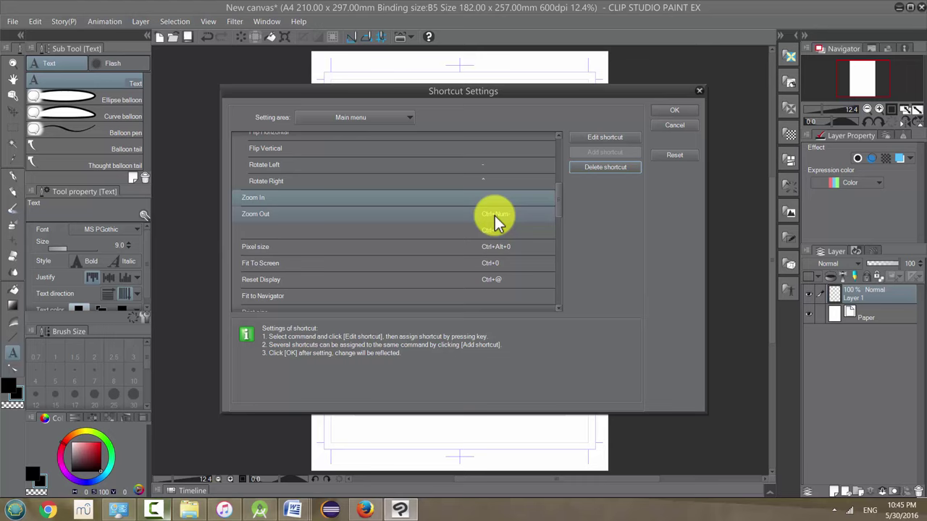
Step: Remove shortcuts from Zoom Out, then put Zoom In into shortcut-edit mode
{"action": "left_click", "coordinate": [497, 214]}
{"action": "left_click", "coordinate": [595, 167]}
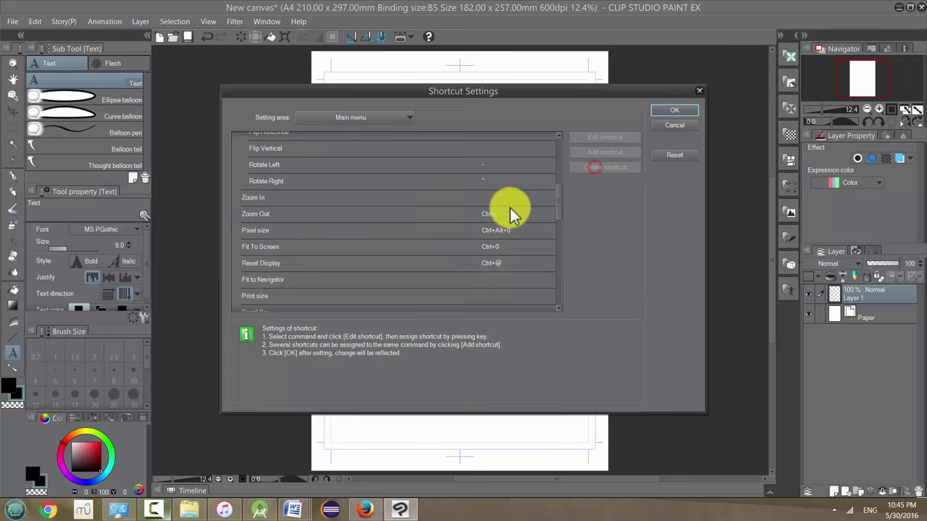
{"action": "left_click", "coordinate": [493, 214]}
{"action": "left_click", "coordinate": [600, 167]}
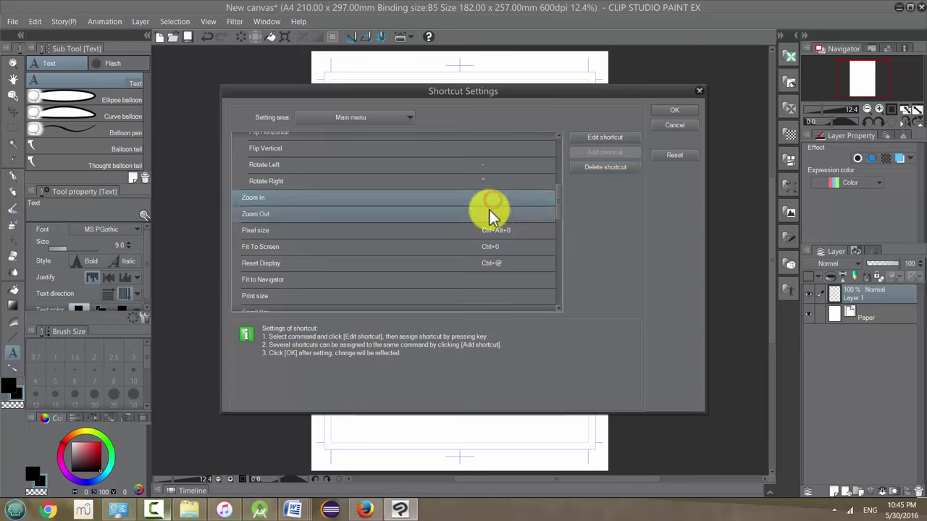
{"action": "left_click", "coordinate": [490, 203]}
{"action": "left_click", "coordinate": [598, 137]}
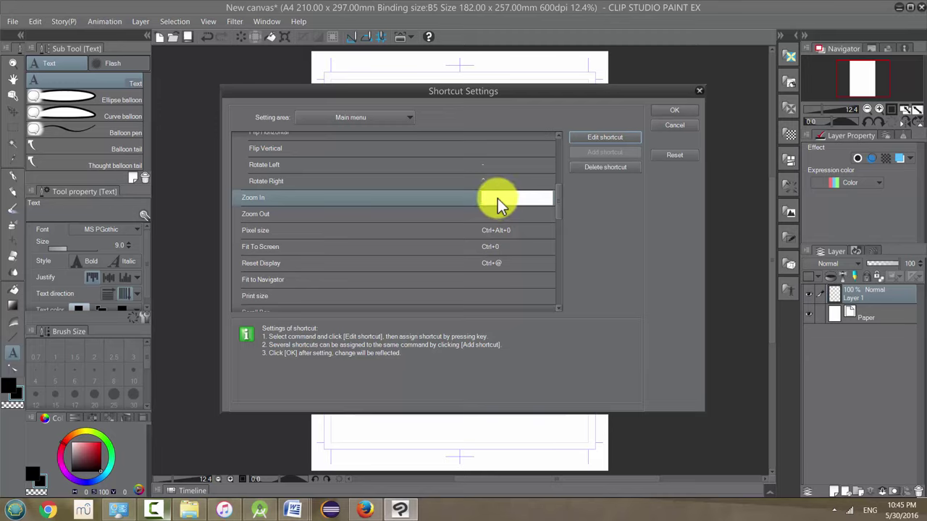
Step: Assign X to Zoom In, accepting the override of the switch main and sub color shortcut
{"action": "key", "text": "x"}
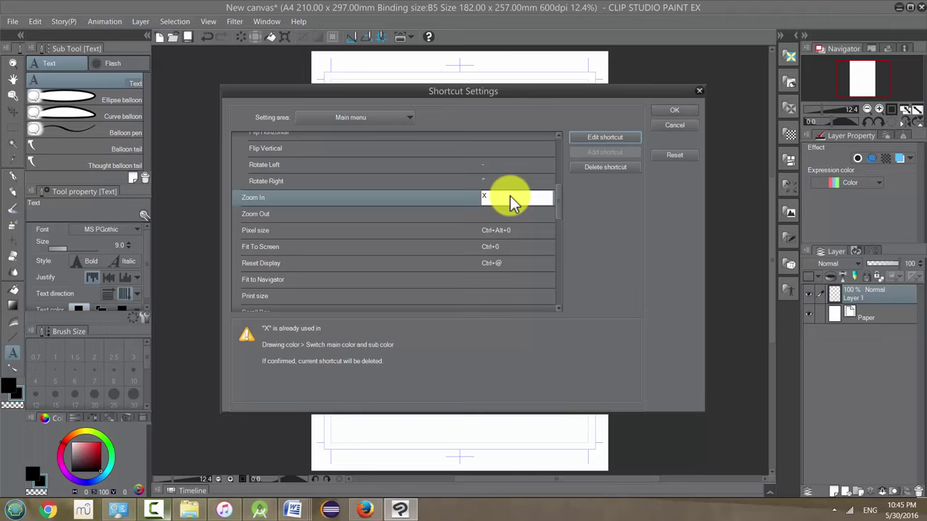
{"action": "key", "text": "Return"}
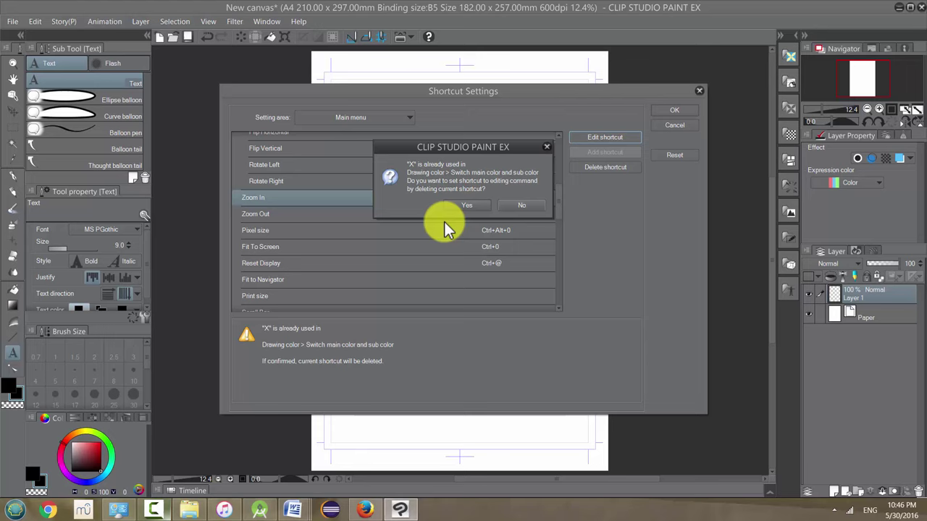
{"action": "left_click", "coordinate": [470, 205]}
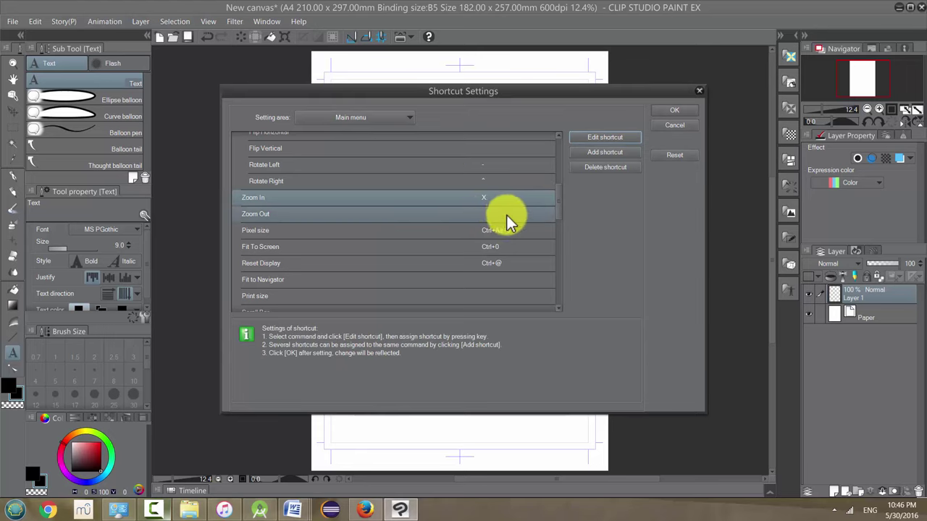
{"action": "left_click", "coordinate": [488, 214]}
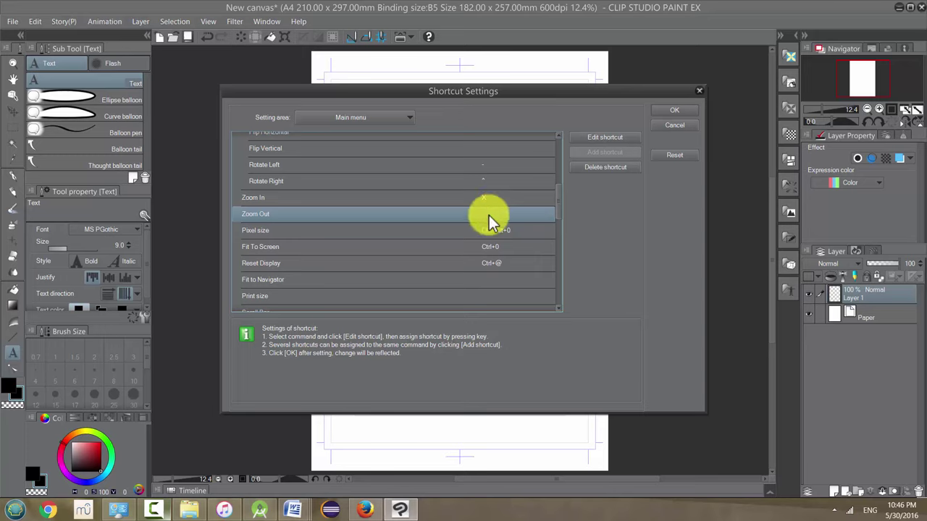
Step: Put Zoom Out into edit mode and register Z as its shortcut
{"action": "left_click", "coordinate": [604, 137]}
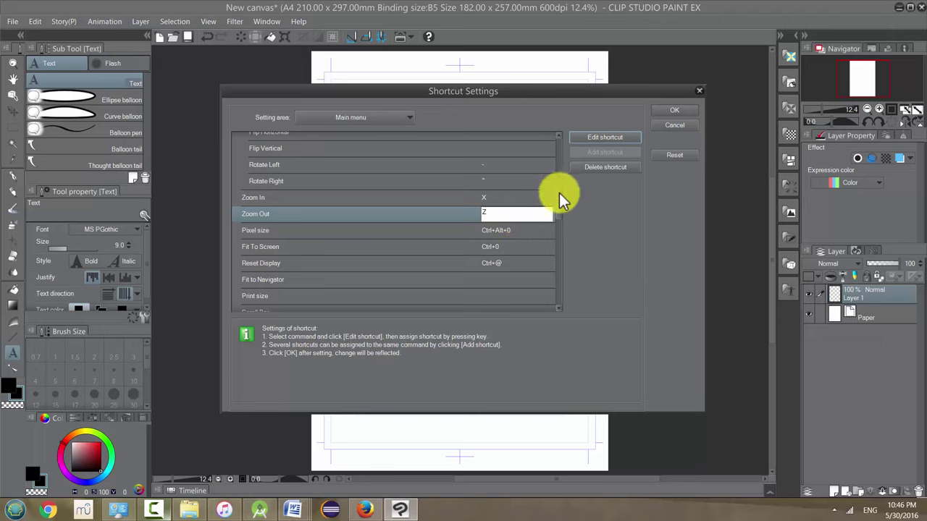
{"action": "key", "text": "Return"}
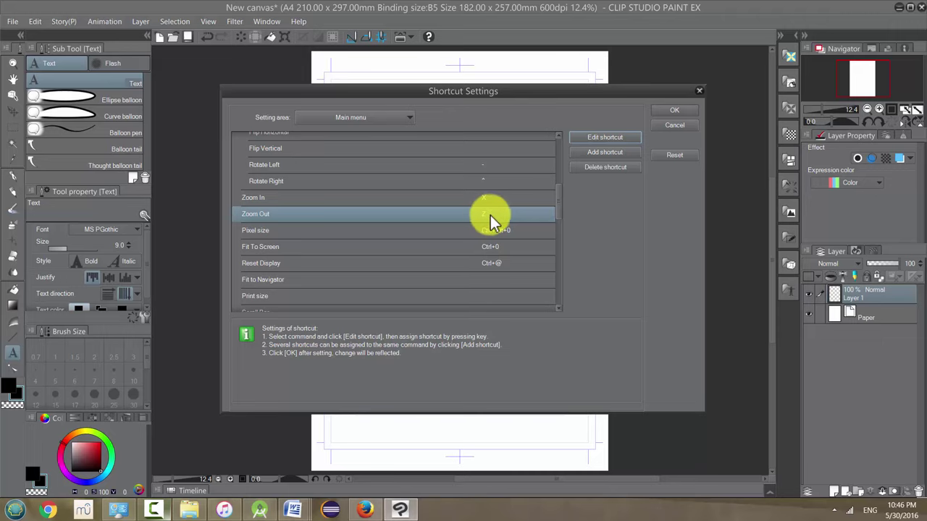
Step: Close Shortcut Settings with OK and test zooming with X, Z and the scroll wheel
{"action": "left_click", "coordinate": [675, 110]}
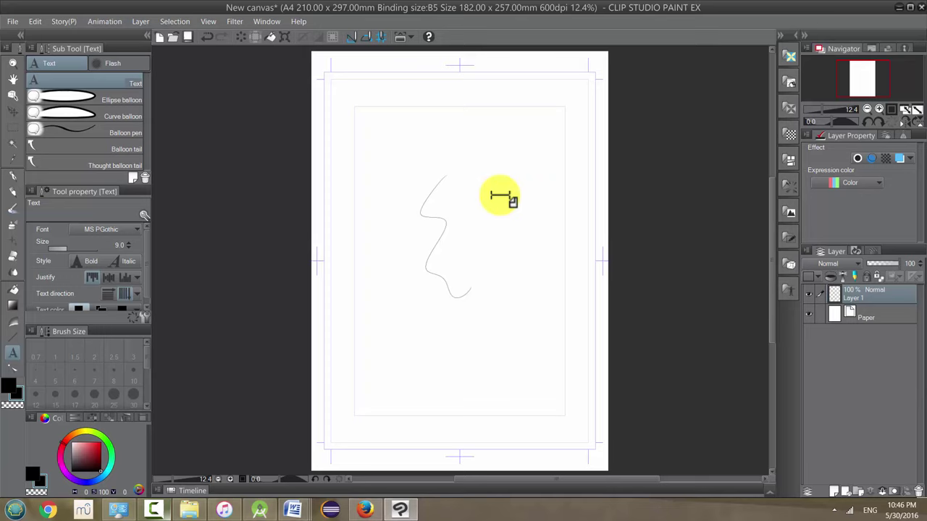
{"action": "key", "text": "x"}
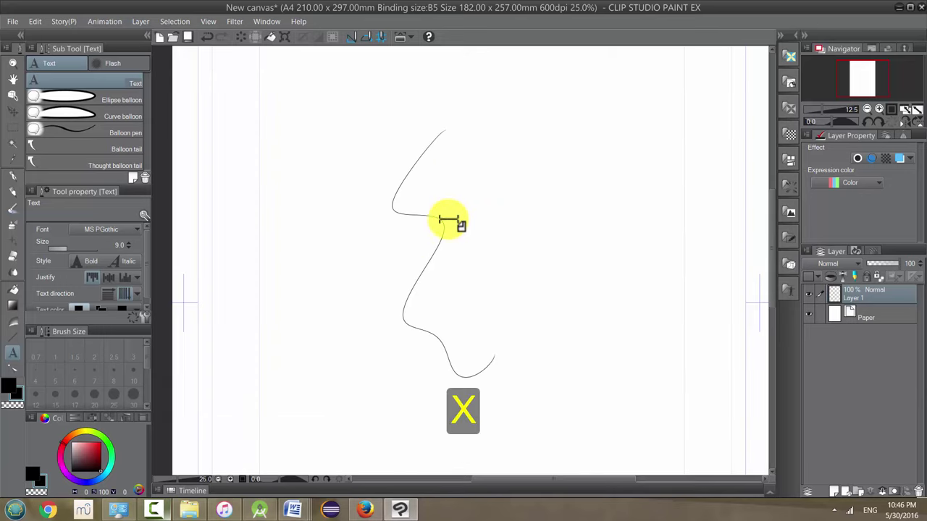
{"action": "scroll", "coordinate": [453, 217], "scroll_direction": "up", "scroll_amount": 2}
{"action": "key", "text": "x"}
{"action": "key", "text": "x"}
{"action": "key", "text": "x"}
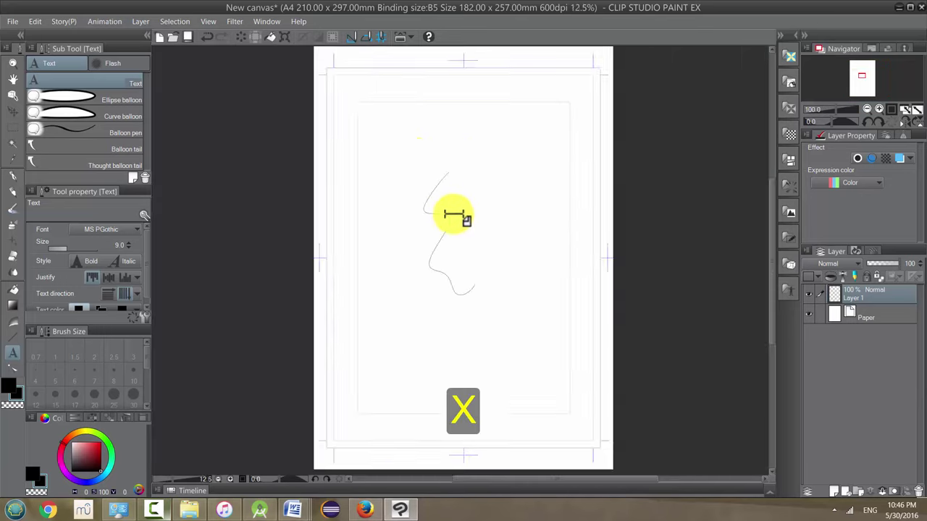
{"action": "key", "text": "z"}
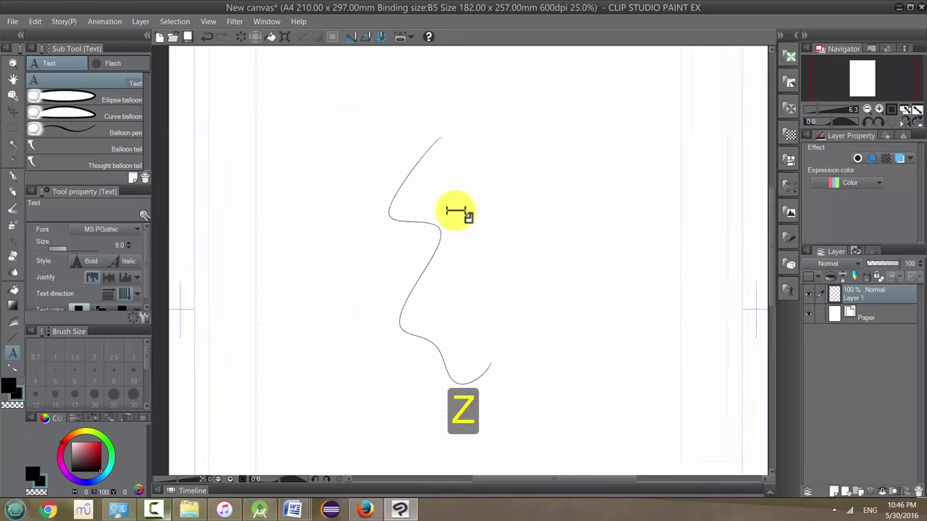
{"action": "scroll", "coordinate": [457, 207], "scroll_direction": "down", "scroll_amount": 2}
{"action": "scroll", "coordinate": [514, 166], "scroll_direction": "up", "scroll_amount": 1}
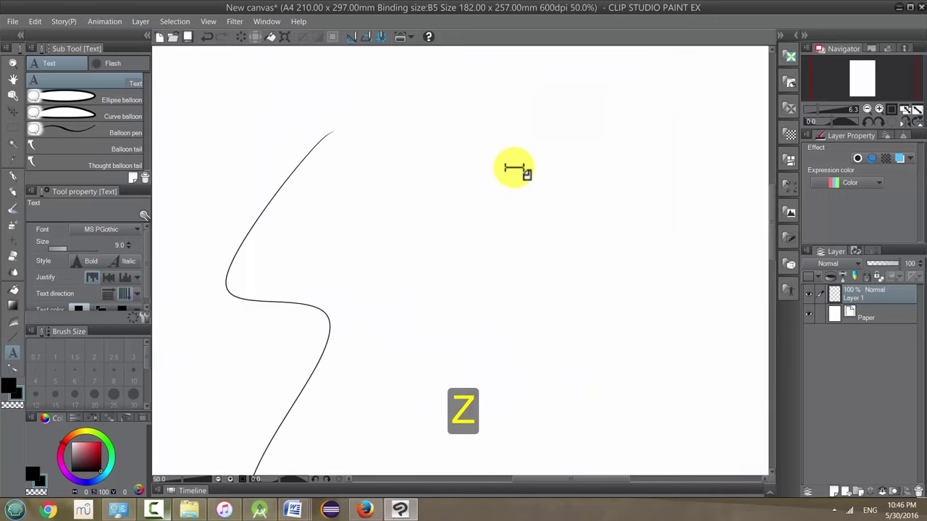
{"action": "scroll", "coordinate": [513, 173], "scroll_direction": "down", "scroll_amount": 2}
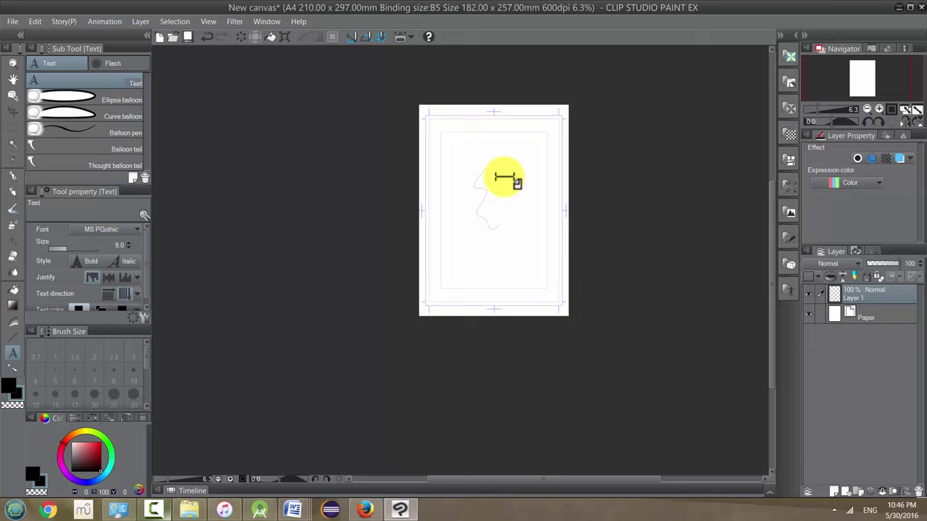
Step: Pan the zoomed page upward across the view, zooming with the wheel between drags
{"action": "left_click_drag", "start_coordinate": [507, 176], "coordinate": [549, 142]}
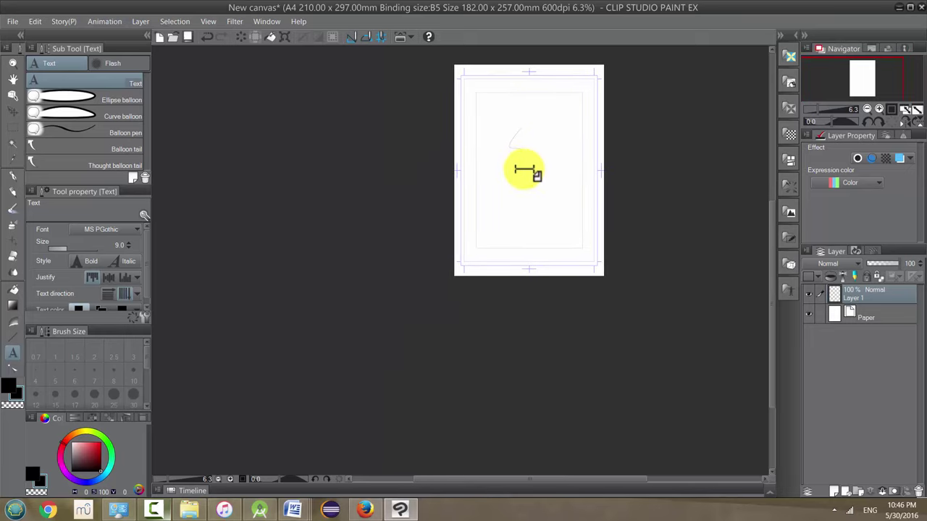
{"action": "scroll", "coordinate": [522, 180], "scroll_direction": "up", "scroll_amount": 2}
{"action": "scroll", "coordinate": [522, 180], "scroll_direction": "up", "scroll_amount": 2}
{"action": "left_click_drag", "start_coordinate": [502, 207], "coordinate": [532, 17]}
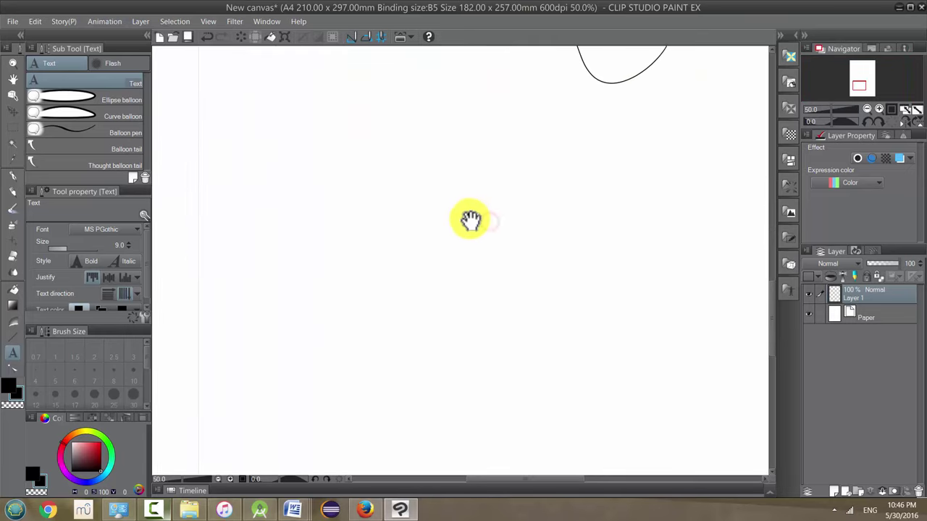
{"action": "left_click_drag", "start_coordinate": [471, 219], "coordinate": [464, 129]}
{"action": "scroll", "coordinate": [490, 181], "scroll_direction": "down", "scroll_amount": 2}
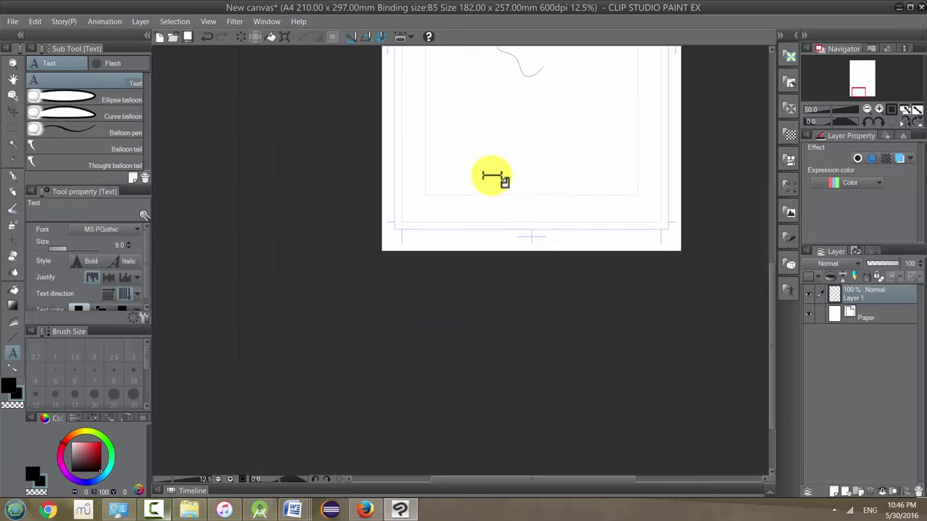
{"action": "scroll", "coordinate": [510, 105], "scroll_direction": "up", "scroll_amount": 4}
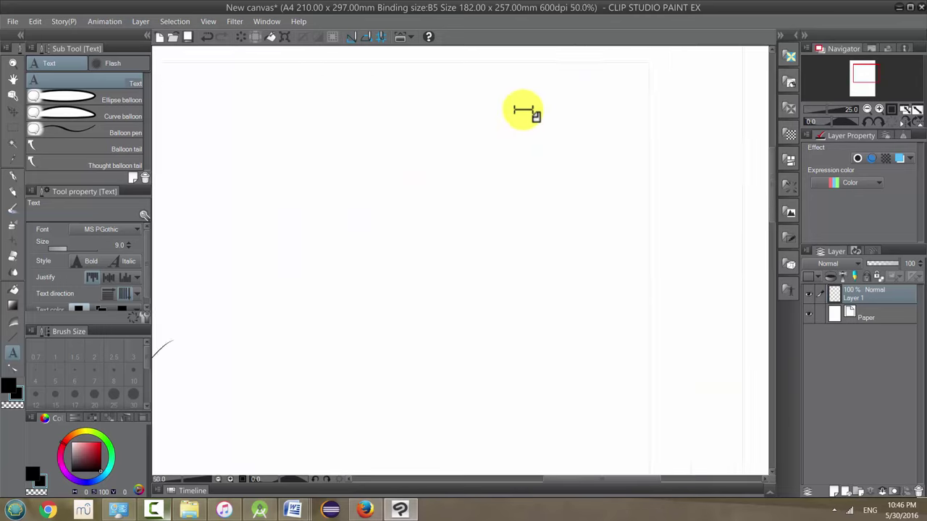
{"action": "scroll", "coordinate": [515, 149], "scroll_direction": "down", "scroll_amount": 2}
Step: Pan the page up and right, then zoom in and out repeatedly with the wheel
{"action": "left_click_drag", "start_coordinate": [499, 126], "coordinate": [490, 215]}
{"action": "scroll", "coordinate": [478, 202], "scroll_direction": "up", "scroll_amount": 2}
{"action": "scroll", "coordinate": [456, 228], "scroll_direction": "down", "scroll_amount": 2}
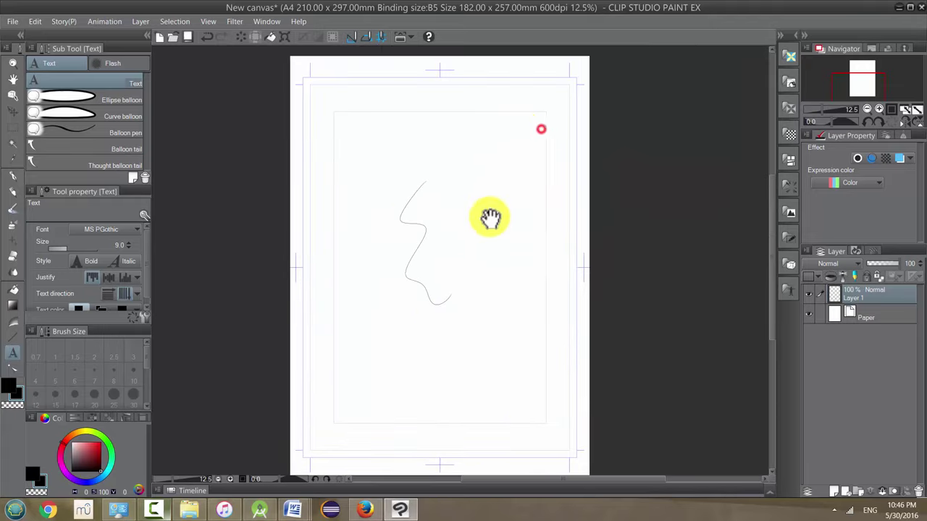
{"action": "scroll", "coordinate": [525, 129], "scroll_direction": "up", "scroll_amount": 2}
{"action": "scroll", "coordinate": [522, 140], "scroll_direction": "up", "scroll_amount": 1}
{"action": "scroll", "coordinate": [496, 155], "scroll_direction": "down", "scroll_amount": 1}
{"action": "scroll", "coordinate": [497, 155], "scroll_direction": "down", "scroll_amount": 1}
Step: Keep panning the zoomed page around the view, finishing zoomed out with the wheel
{"action": "left_click_drag", "start_coordinate": [483, 165], "coordinate": [573, 198]}
{"action": "scroll", "coordinate": [448, 165], "scroll_direction": "up", "scroll_amount": 1}
{"action": "scroll", "coordinate": [441, 162], "scroll_direction": "up", "scroll_amount": 1}
{"action": "scroll", "coordinate": [441, 164], "scroll_direction": "down", "scroll_amount": 2}
{"action": "scroll", "coordinate": [476, 171], "scroll_direction": "down", "scroll_amount": 1}
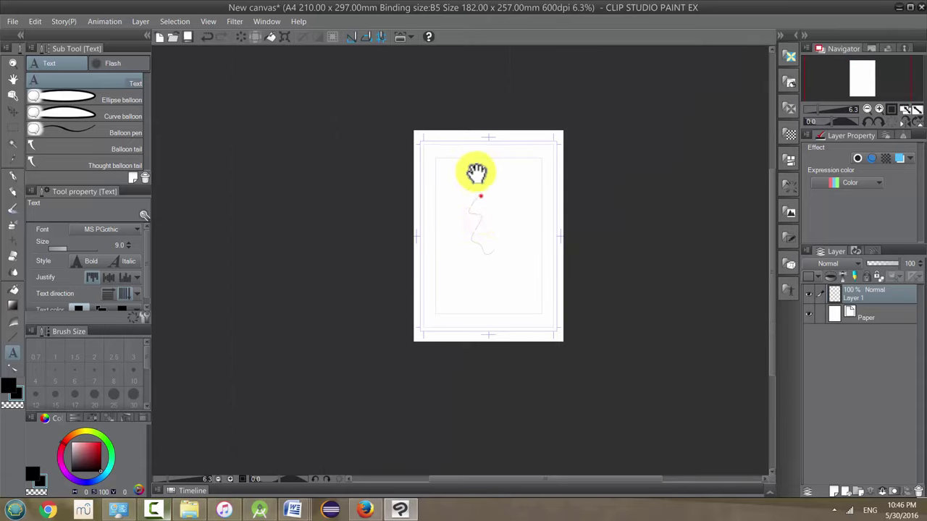
{"action": "left_click_drag", "start_coordinate": [476, 171], "coordinate": [465, 70]}
{"action": "scroll", "coordinate": [520, 207], "scroll_direction": "up", "scroll_amount": 3}
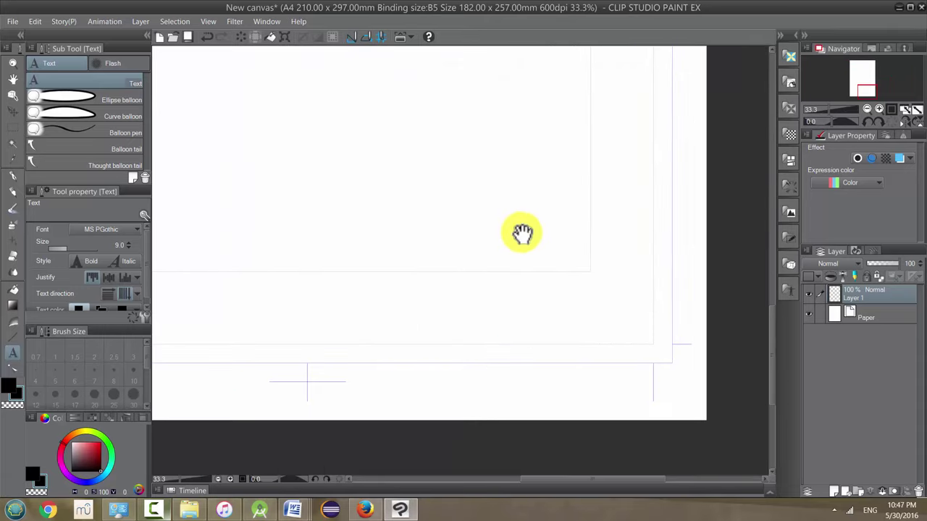
{"action": "left_click_drag", "start_coordinate": [517, 230], "coordinate": [553, 189]}
{"action": "scroll", "coordinate": [507, 193], "scroll_direction": "down", "scroll_amount": 1}
{"action": "scroll", "coordinate": [480, 169], "scroll_direction": "down", "scroll_amount": 2}
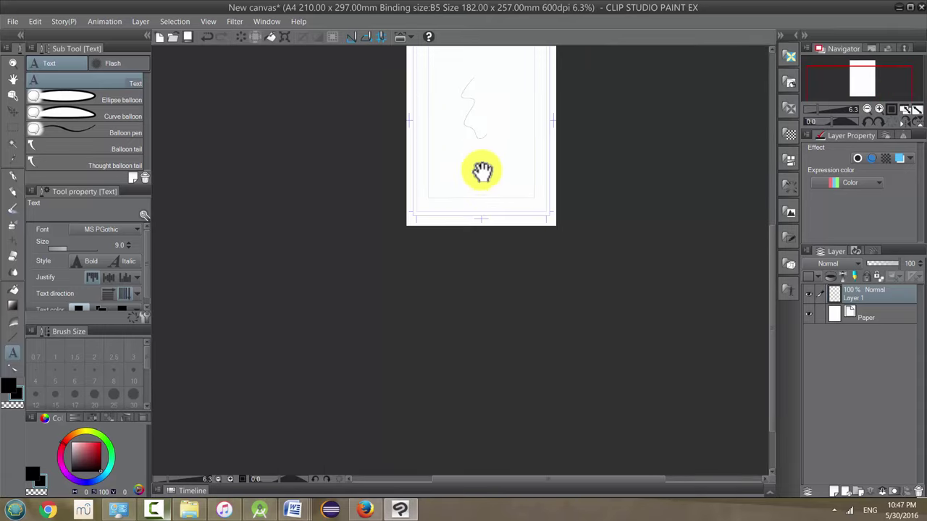